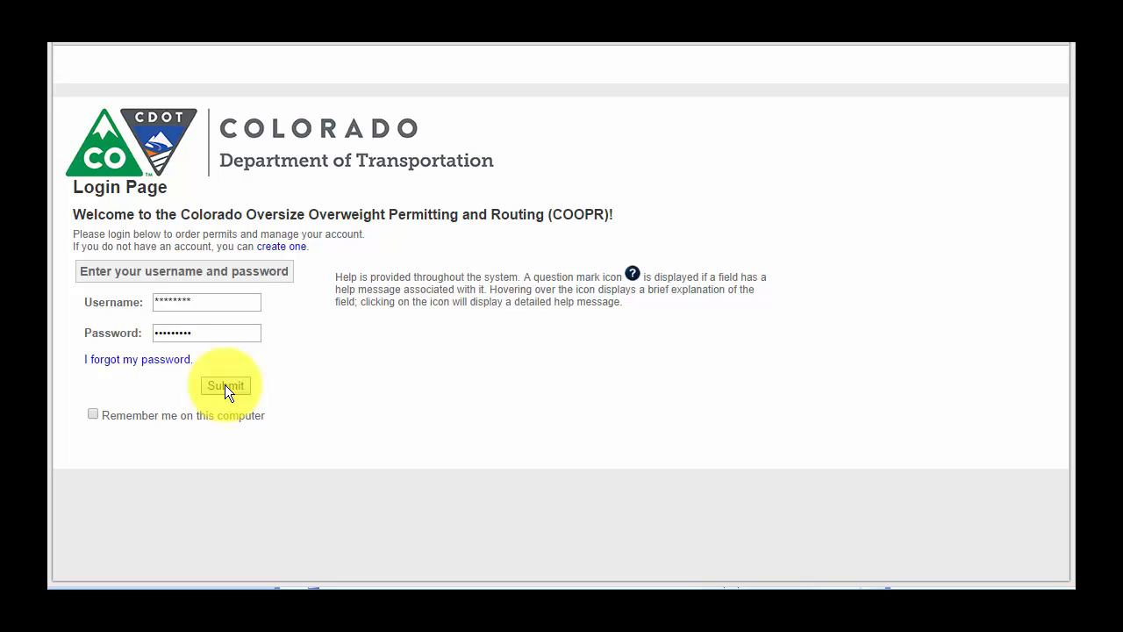
Sign in to COOPR with the entered username and password
left_click(225, 386)
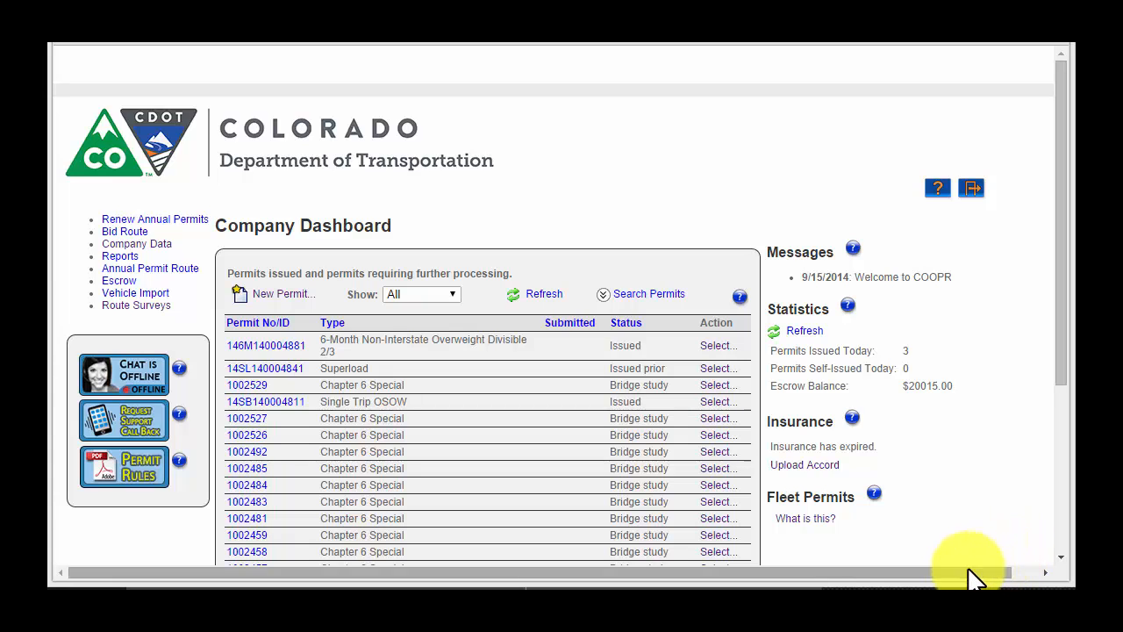
Start a New Permit order using 'I know which permit I need'
left_click(279, 298)
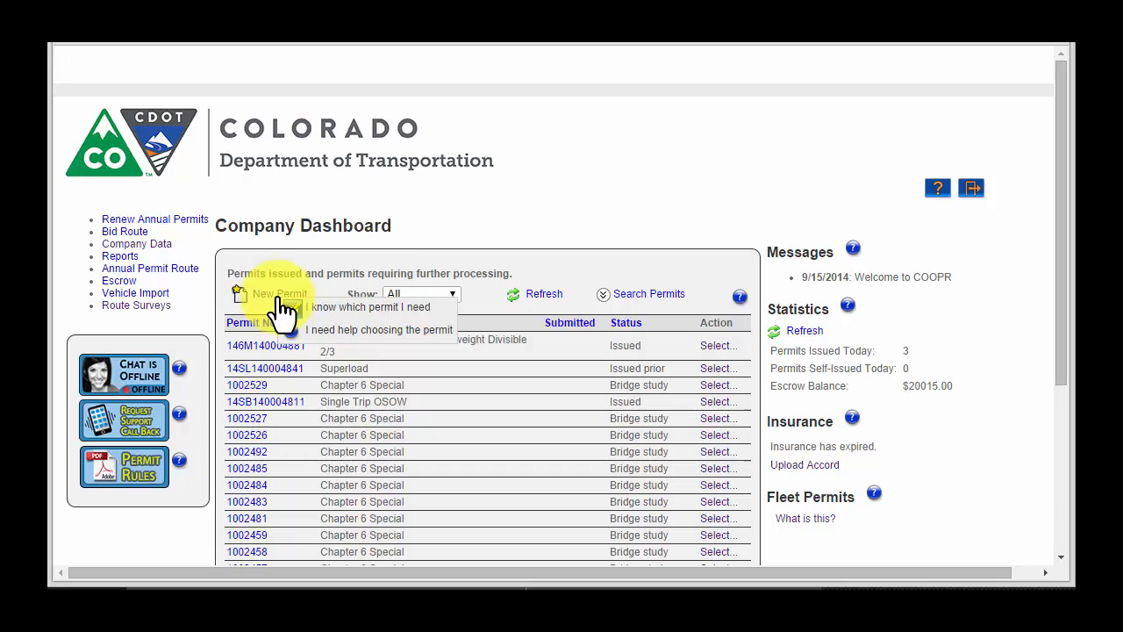
left_click(327, 338)
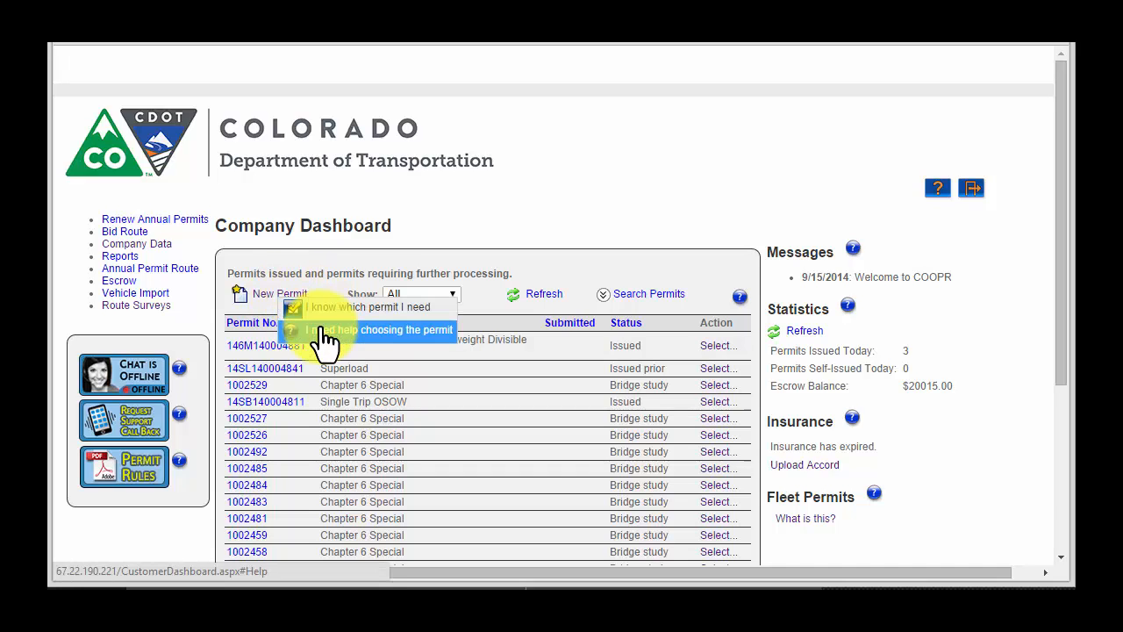
left_click(327, 307)
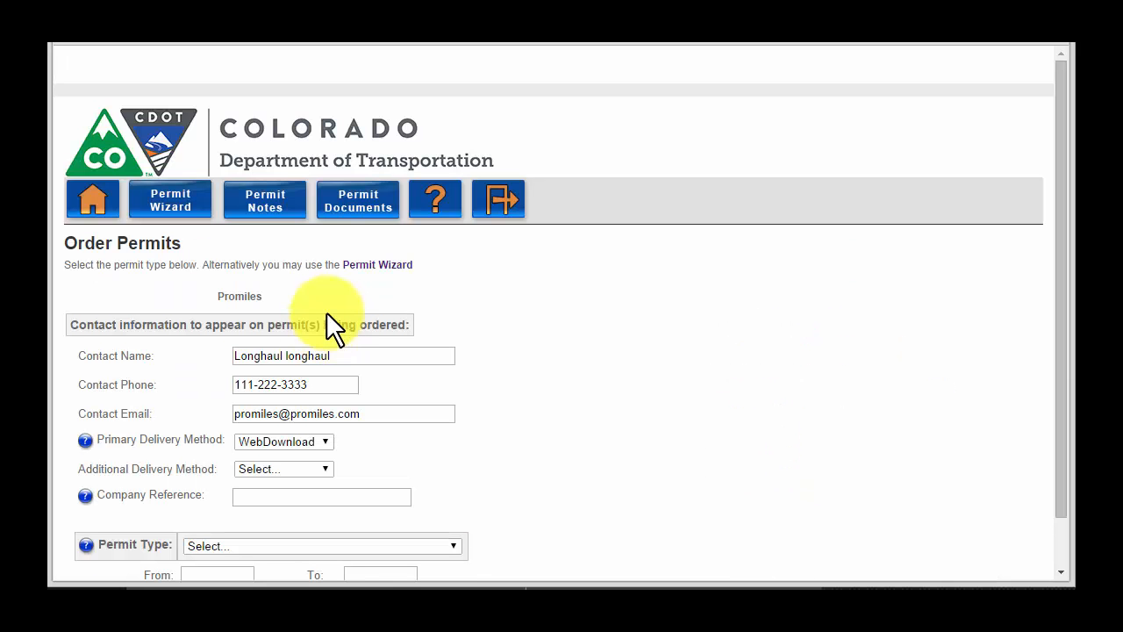
Choose Single Trip OS from the Permit Type dropdown
scroll(473, 425, "down", 2)
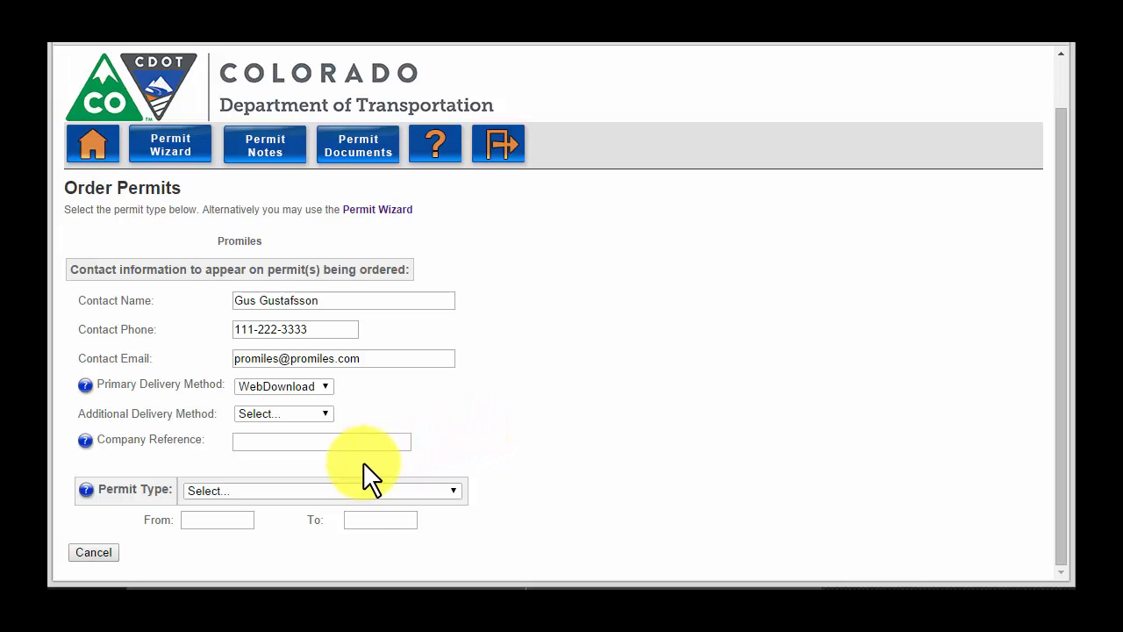
mouse_move(91, 443)
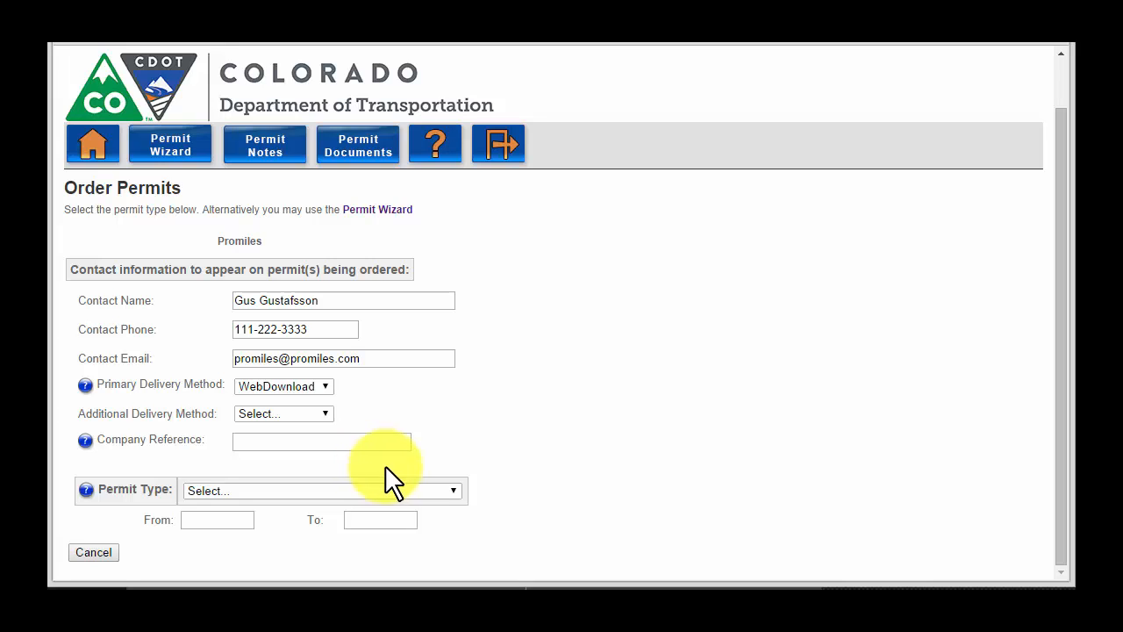
left_click(453, 490)
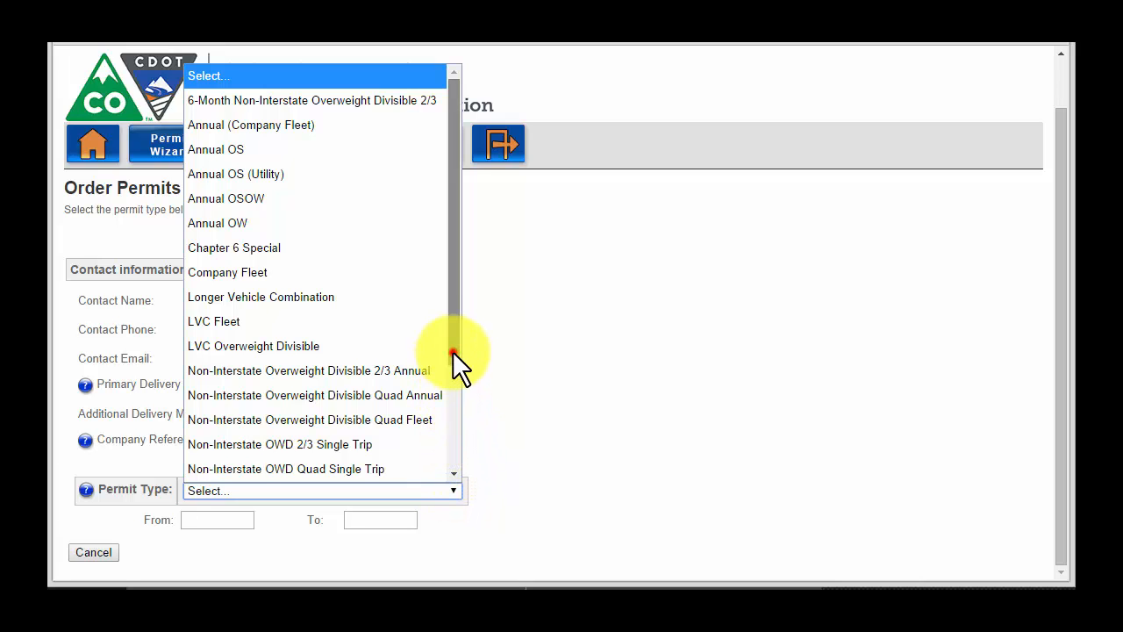
left_click_drag(453, 352, 465, 458)
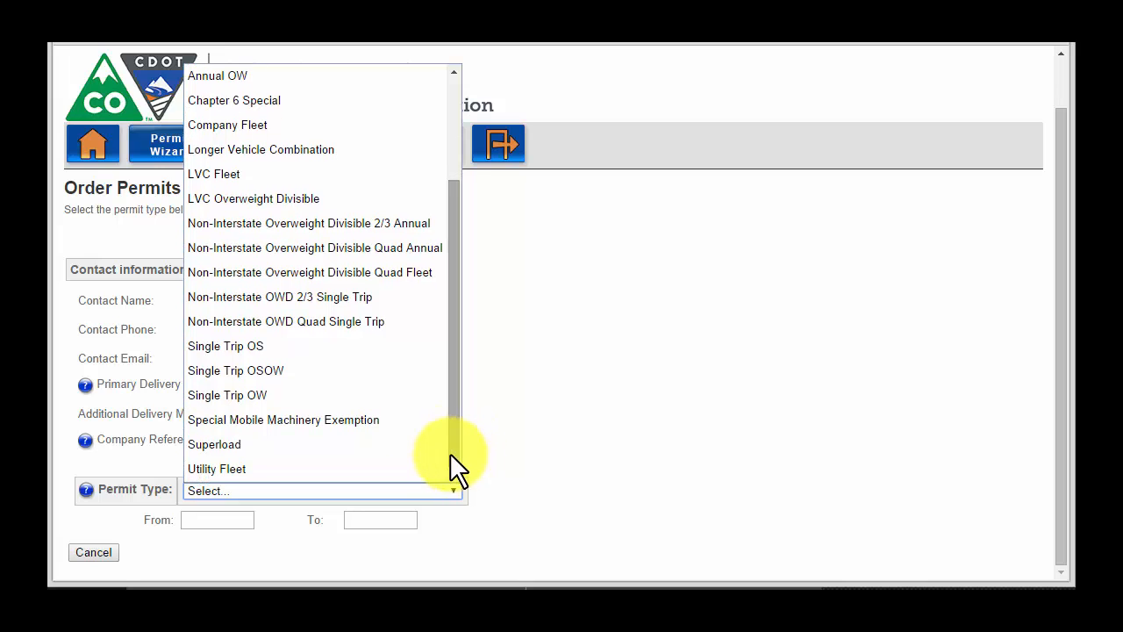
left_click(302, 346)
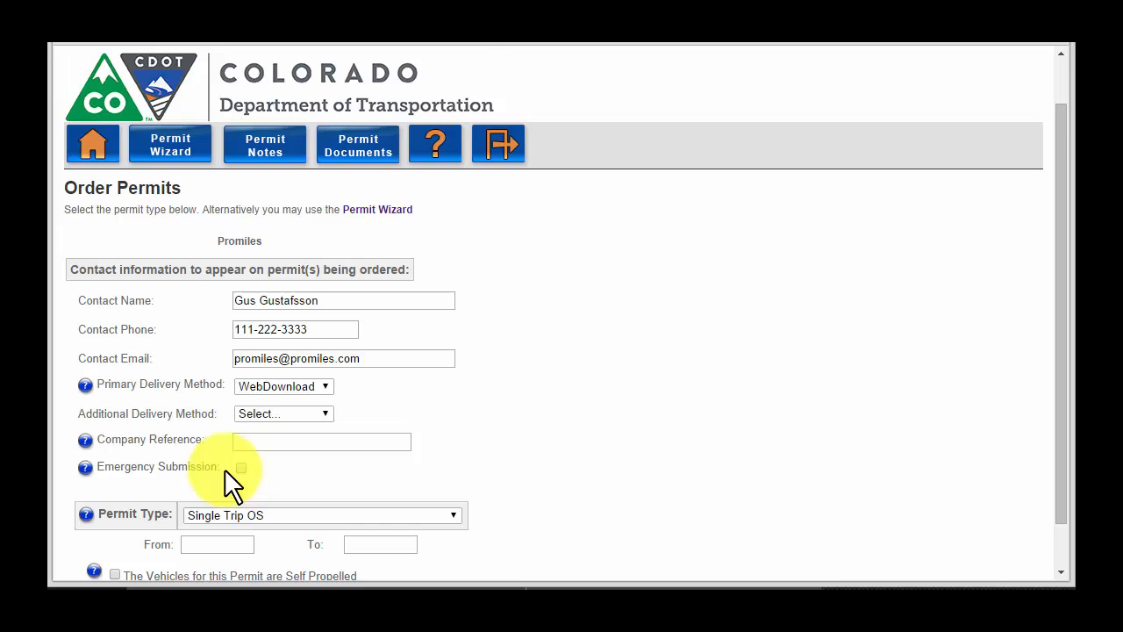
scroll(225, 468, "down", 1)
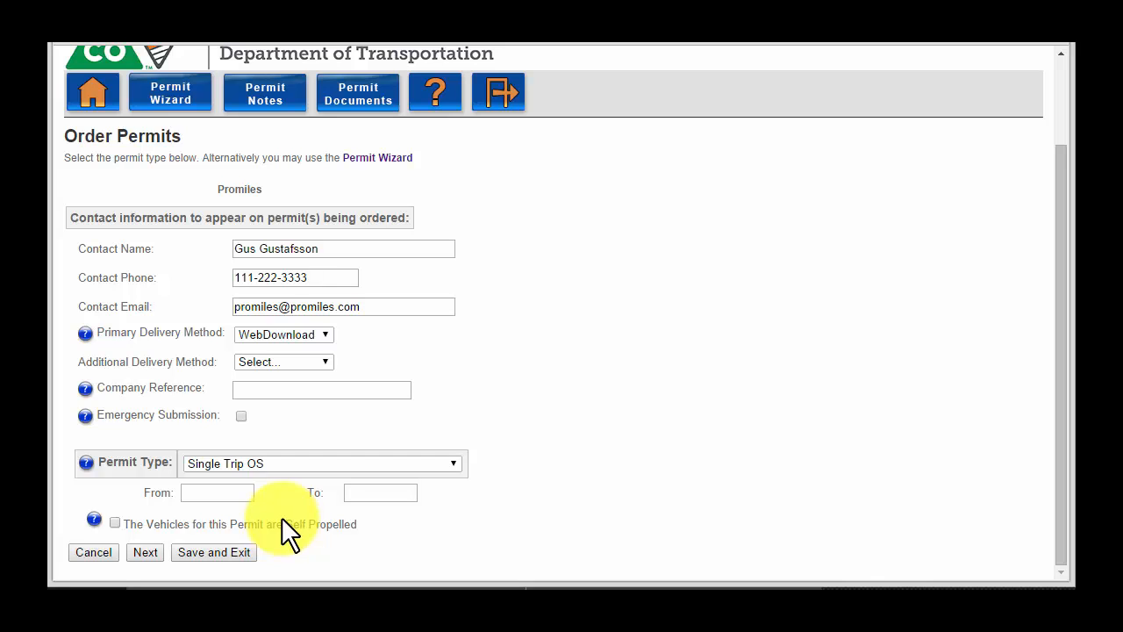
Set the permit dates from 10/06/2014 to 10/10/2014 and continue to the truck and load form
left_click(217, 492)
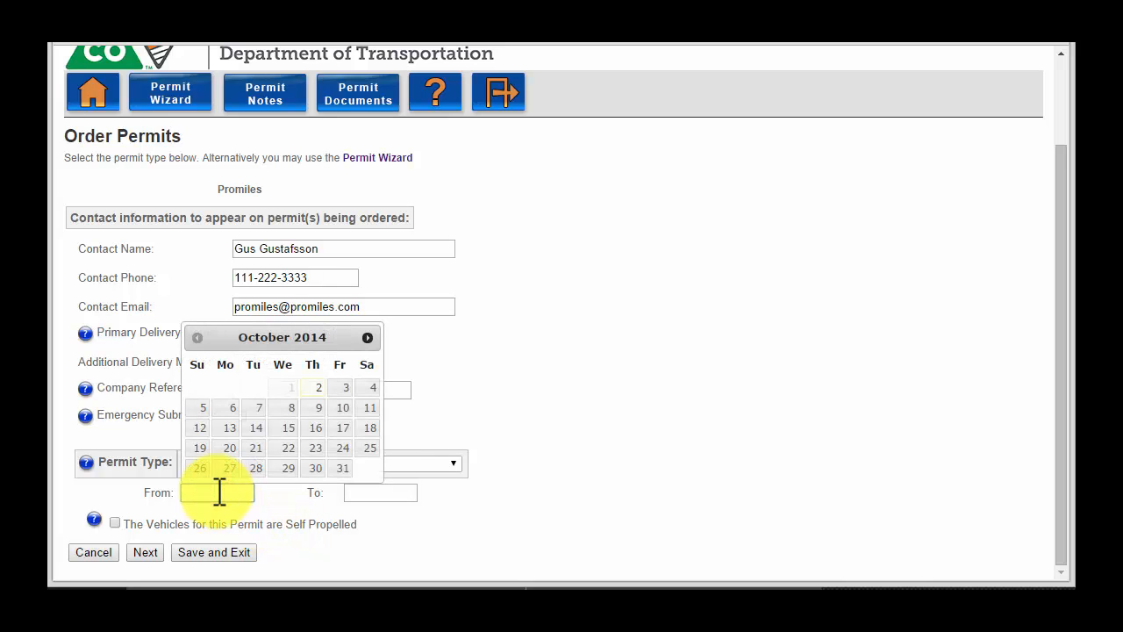
left_click(233, 408)
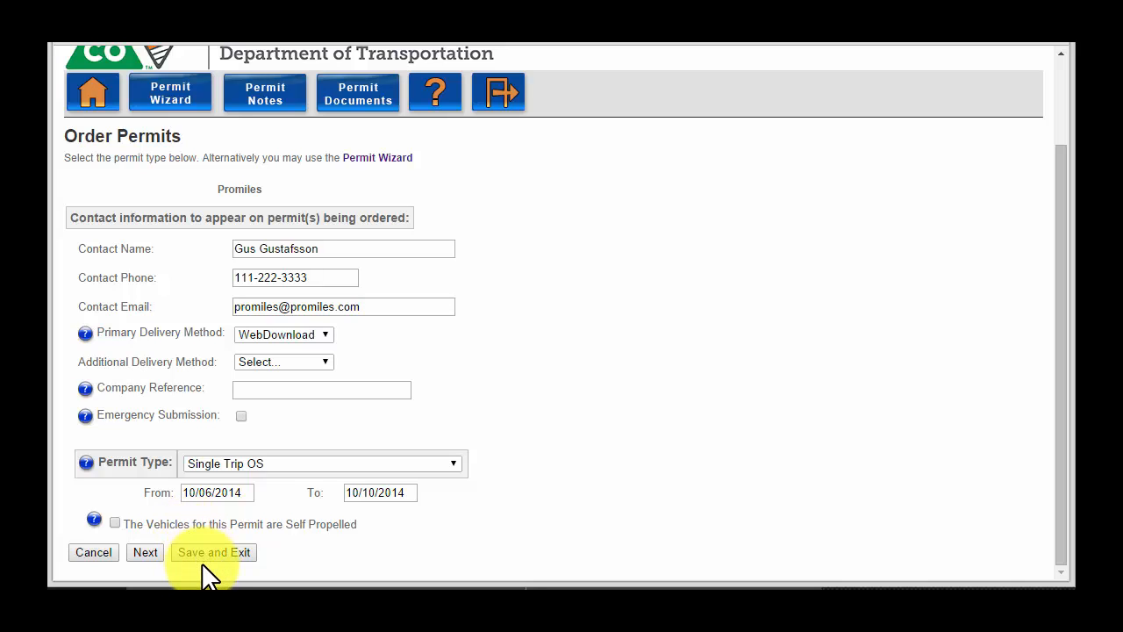
left_click(150, 553)
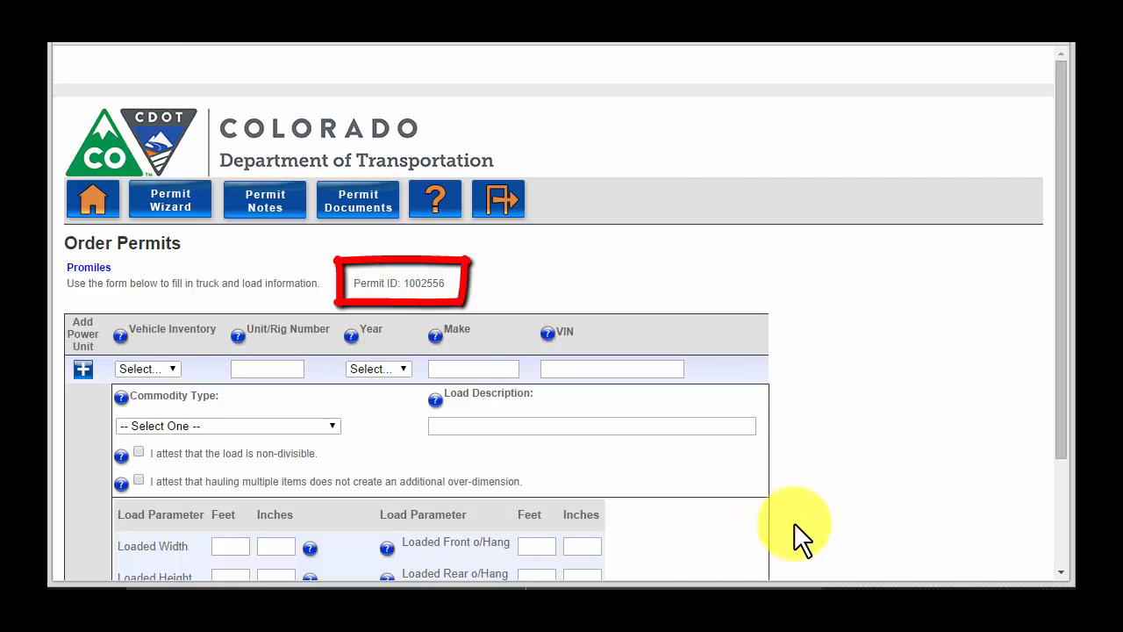
Assign unit 85 from Vehicle Inventory, filling year 2013, make FORD and the VIN
scroll(794, 522, "down", 1)
scroll(798, 536, "down", 1)
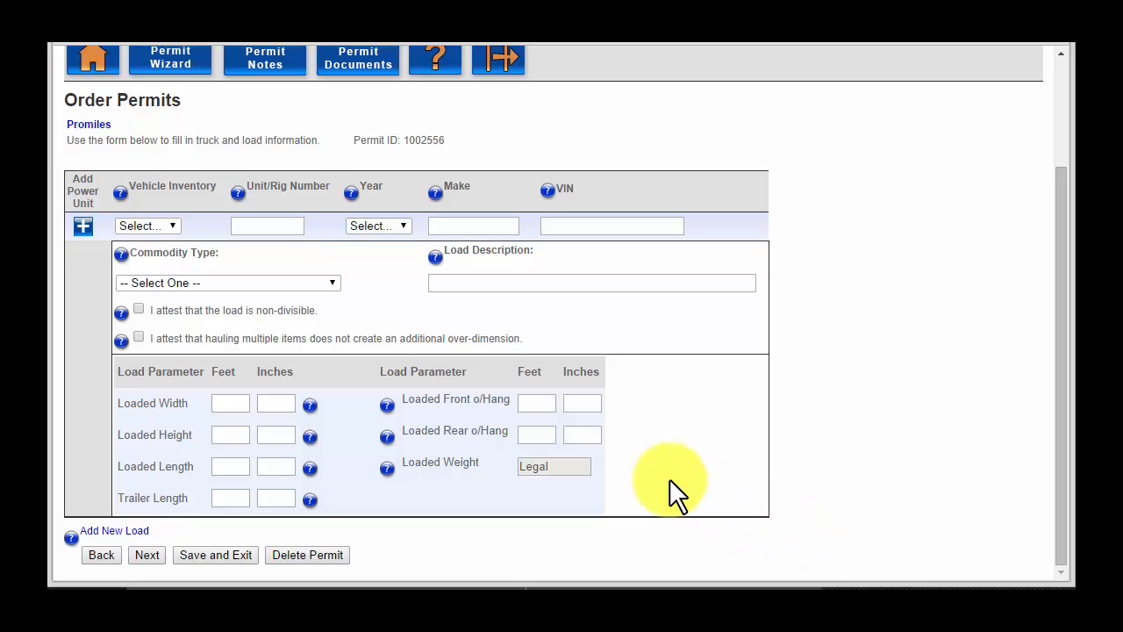
left_click(173, 225)
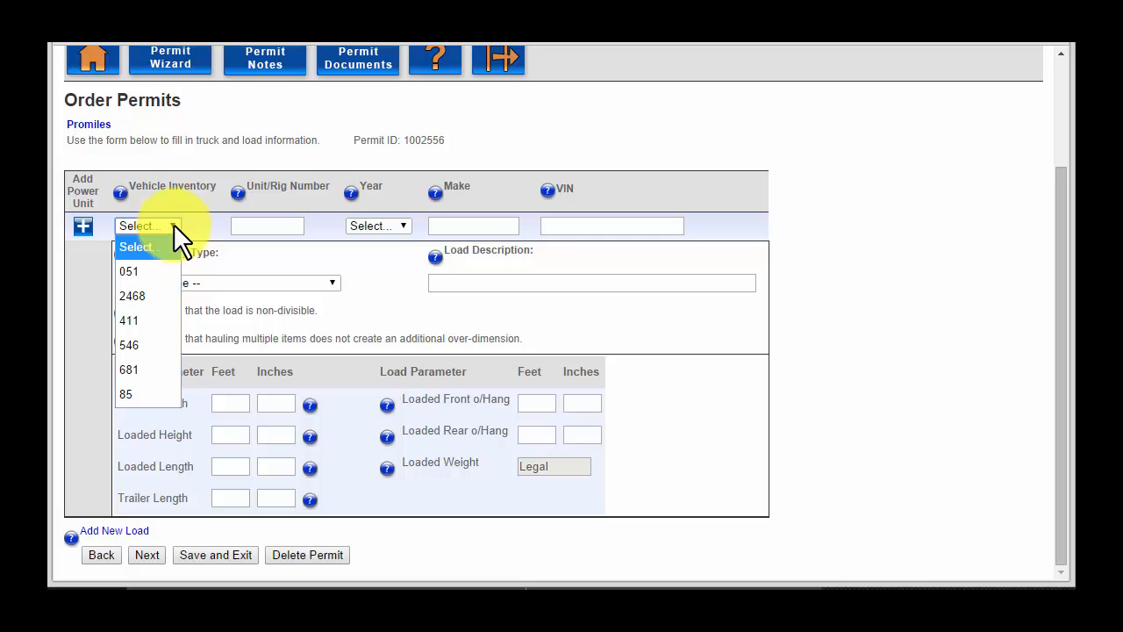
left_click(138, 391)
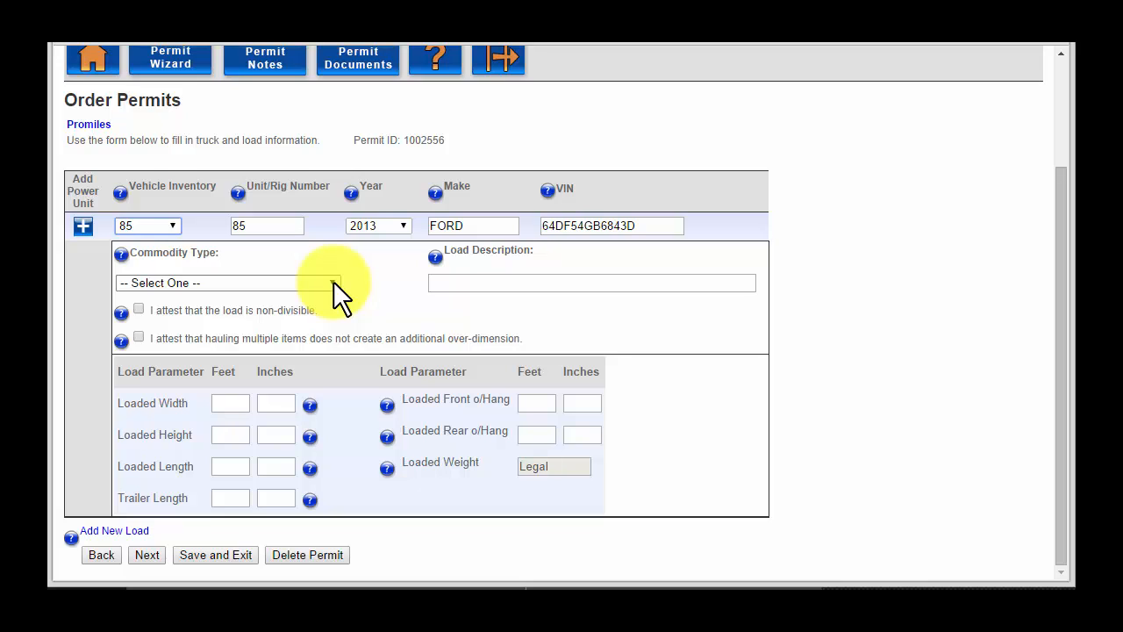
left_click(333, 283)
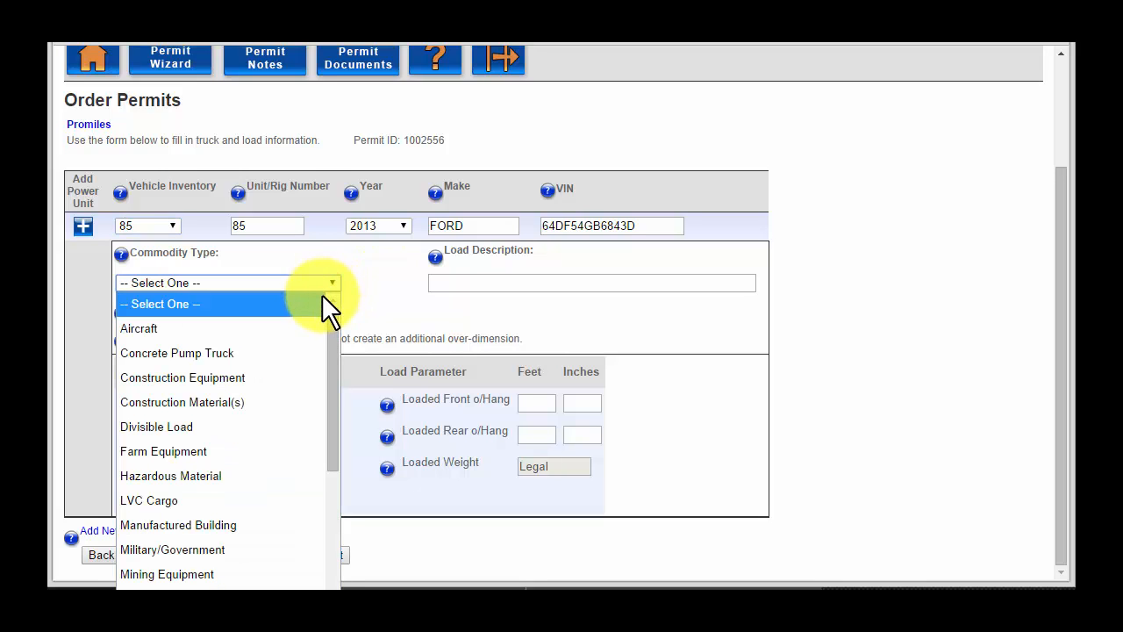
Set commodity to Construction Material(s), describe the load as 'Widget', and mark it non-divisible
left_click(241, 400)
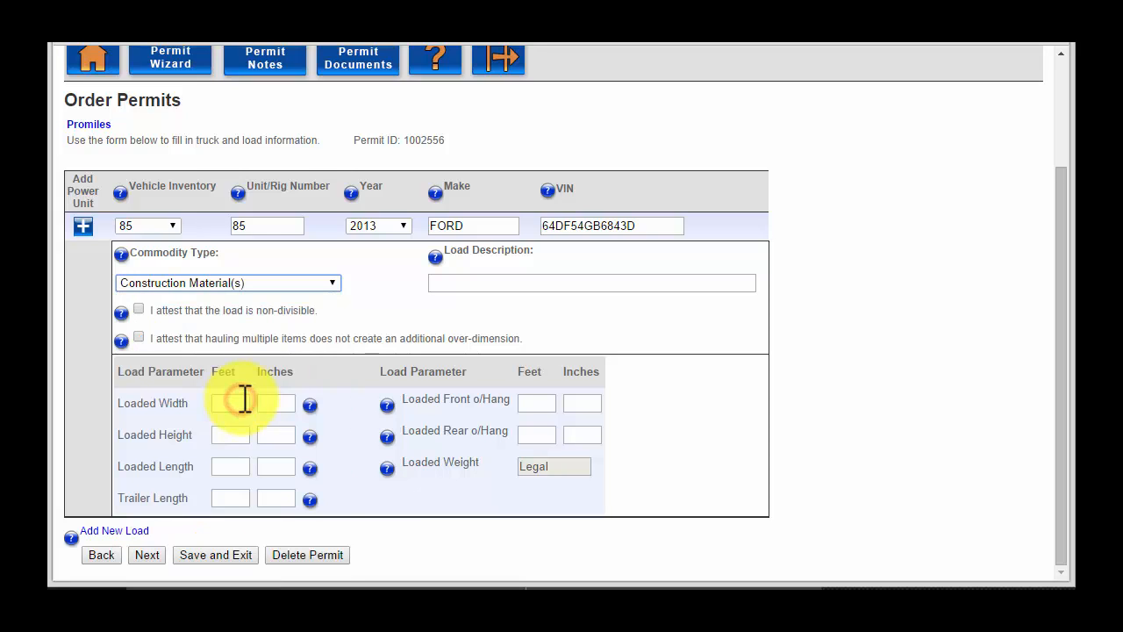
left_click(452, 285)
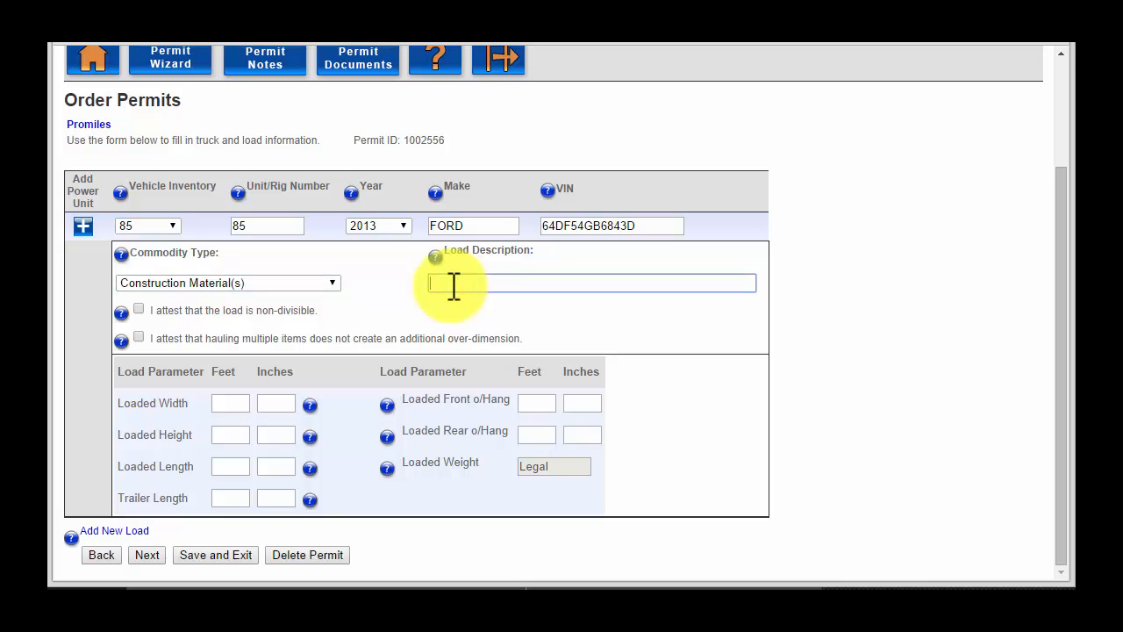
type("Widget")
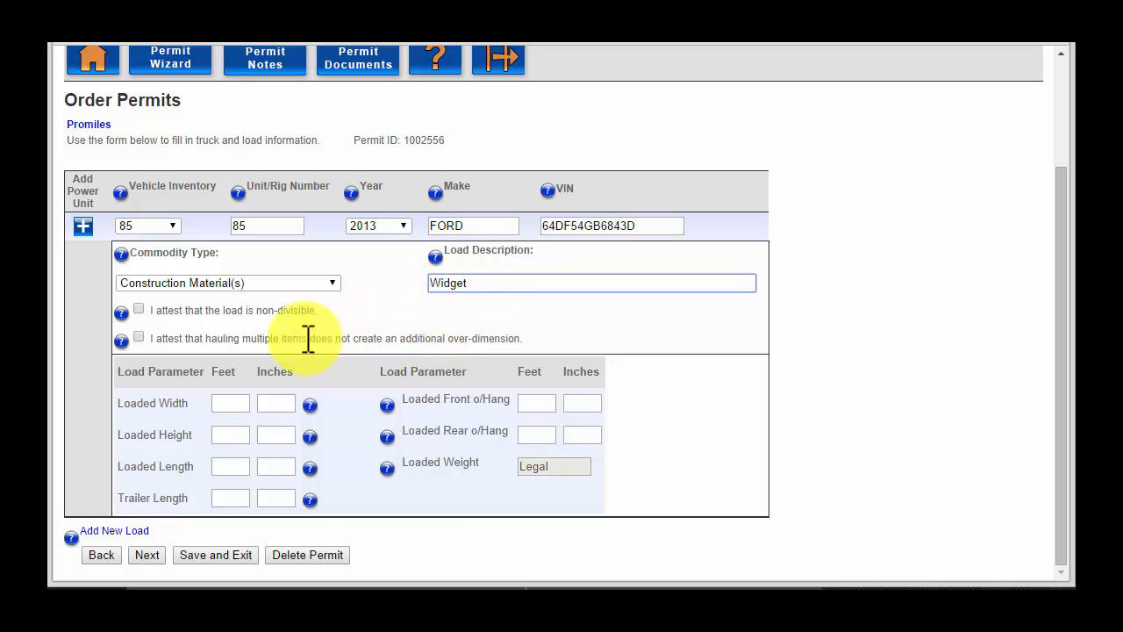
left_click(138, 310)
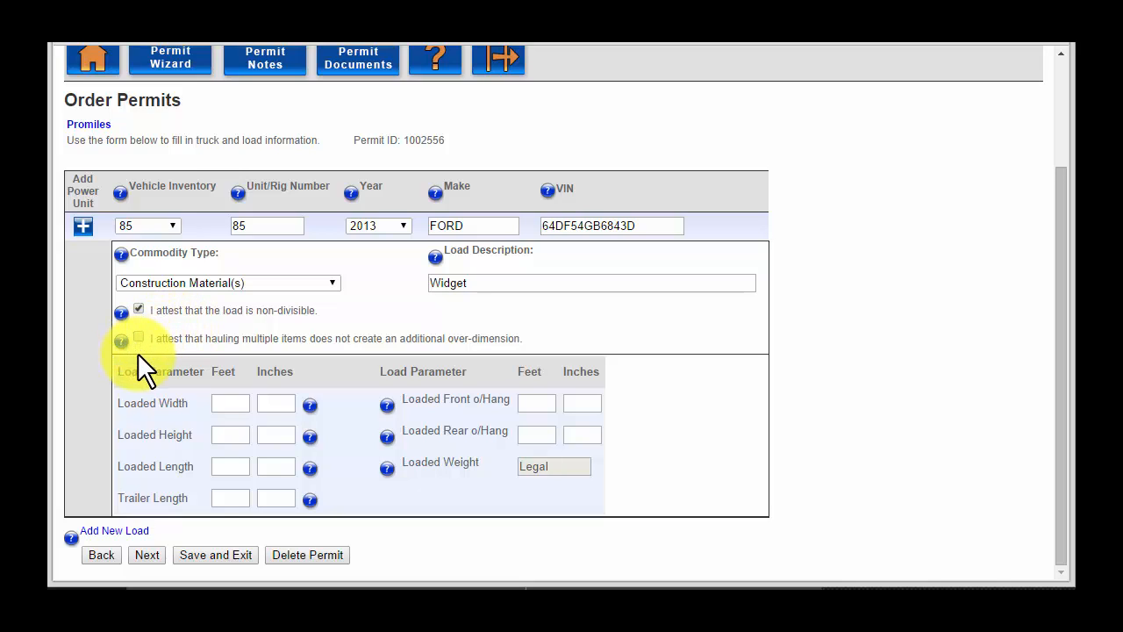
Enter a loaded width of 10'4" and proceed to the route entry page
left_click(229, 403)
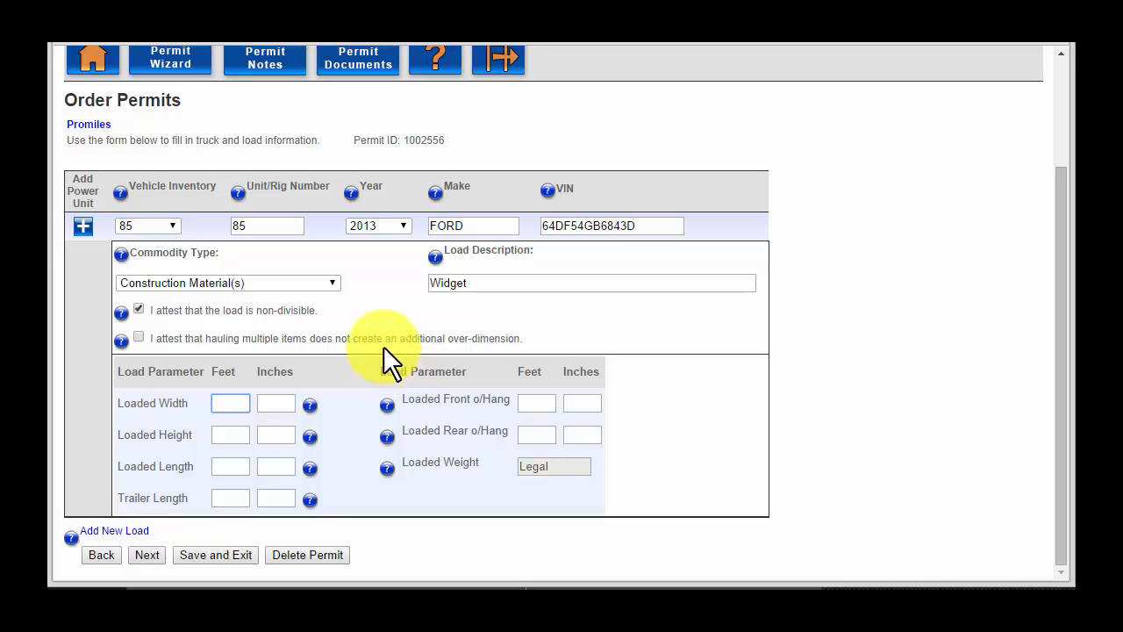
type("10")
key("Tab")
type("4")
key("Tab")
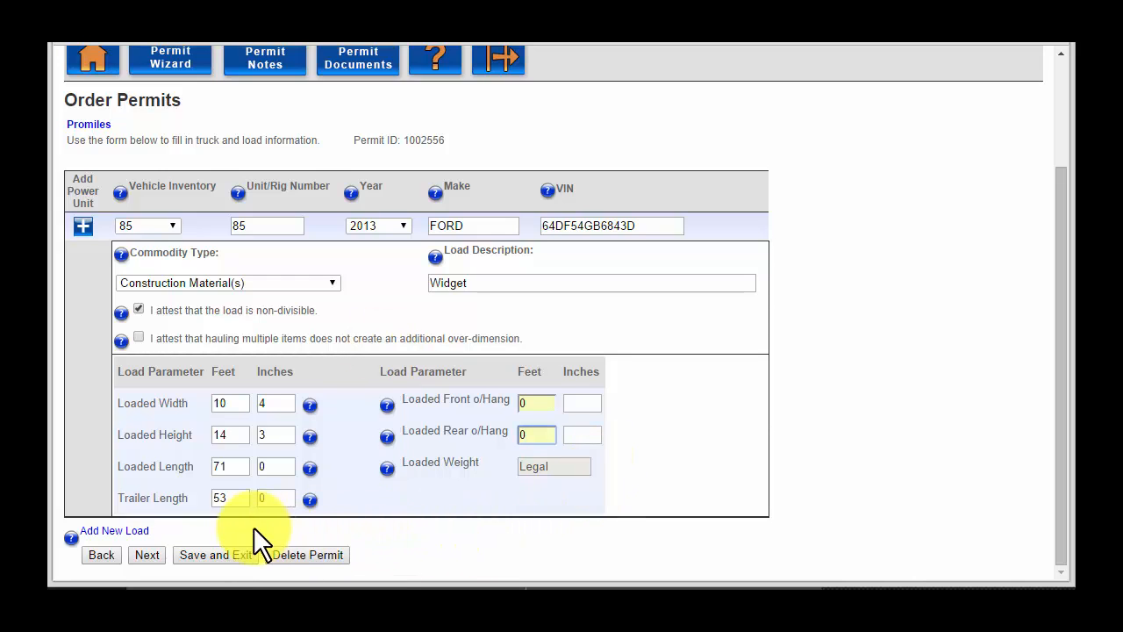
left_click(148, 551)
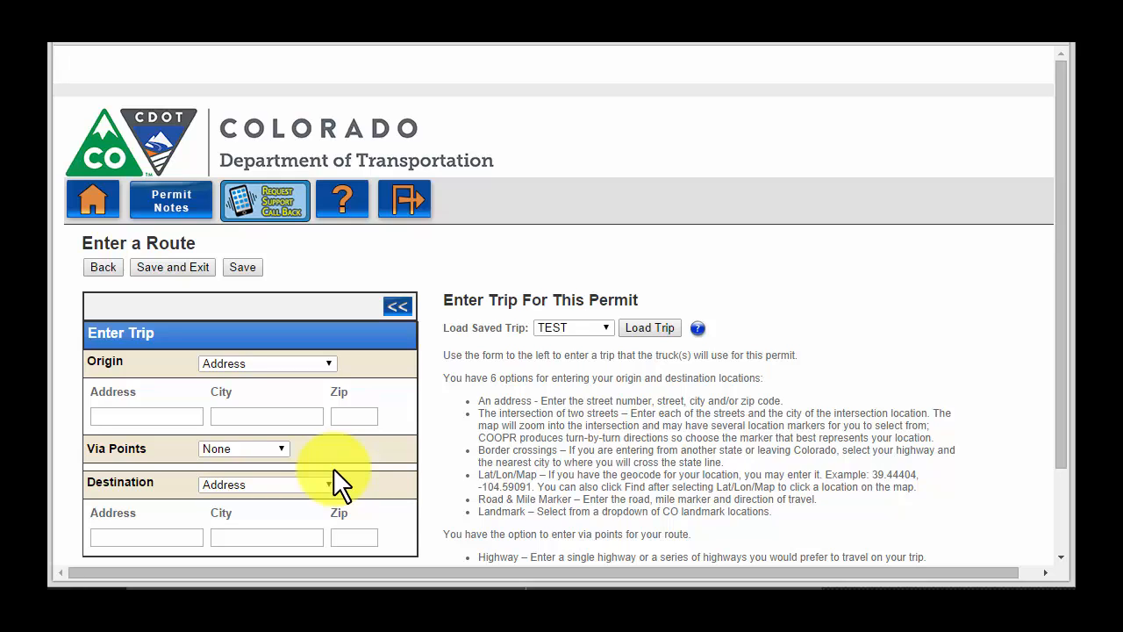
Start the trip at the US 50 KS Line border crossing and set destination type to Lat/Lon / Map
left_click(329, 364)
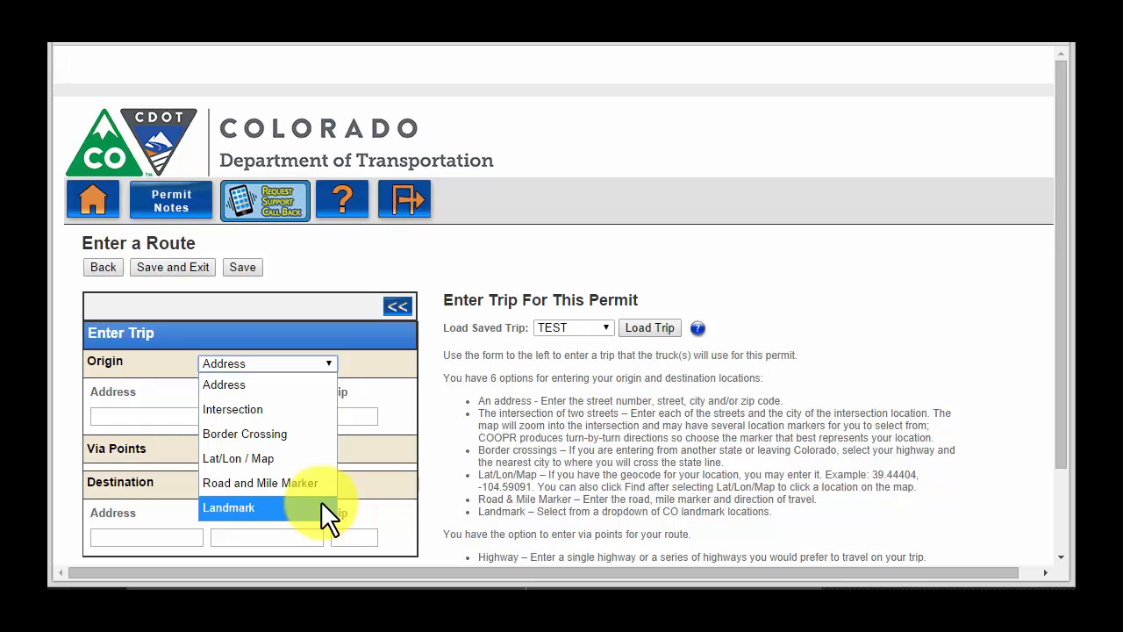
left_click(311, 434)
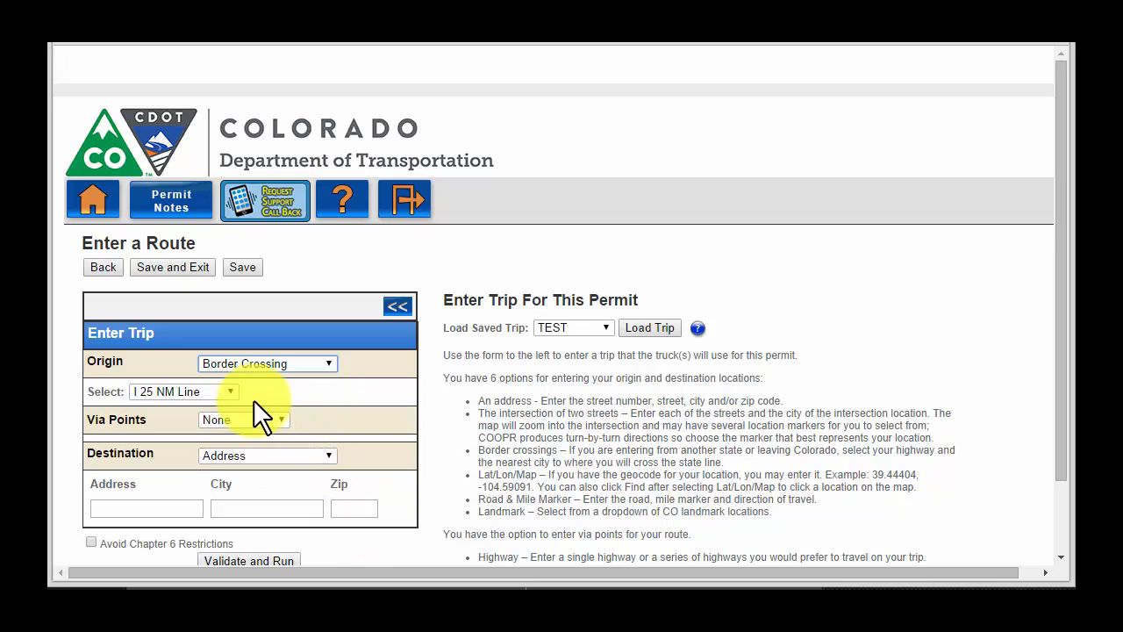
left_click(231, 391)
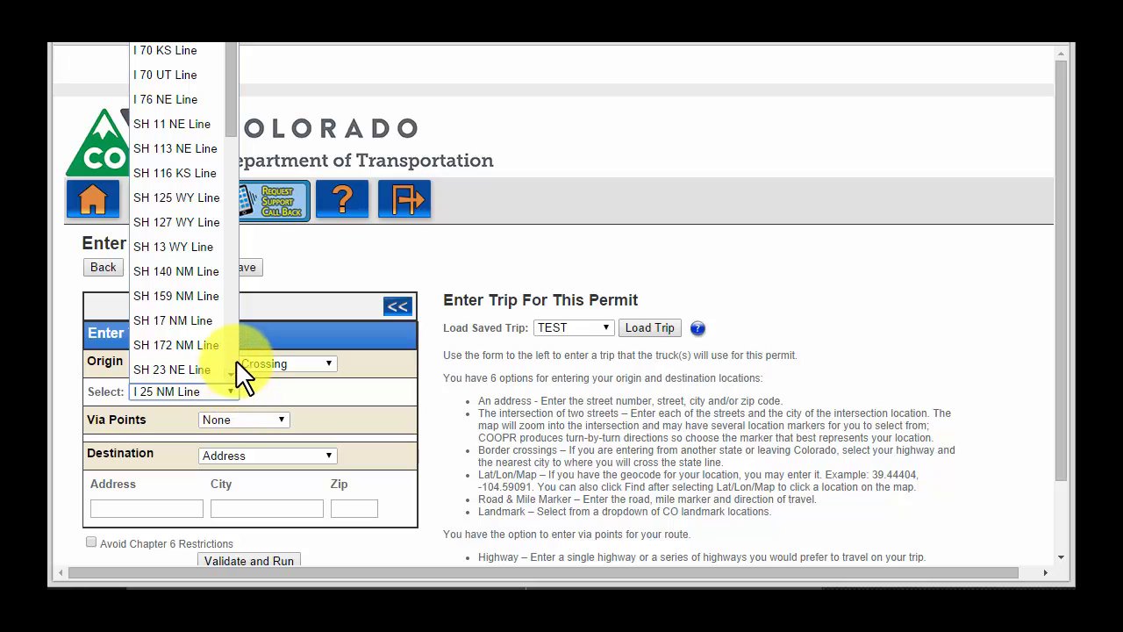
left_click(234, 356)
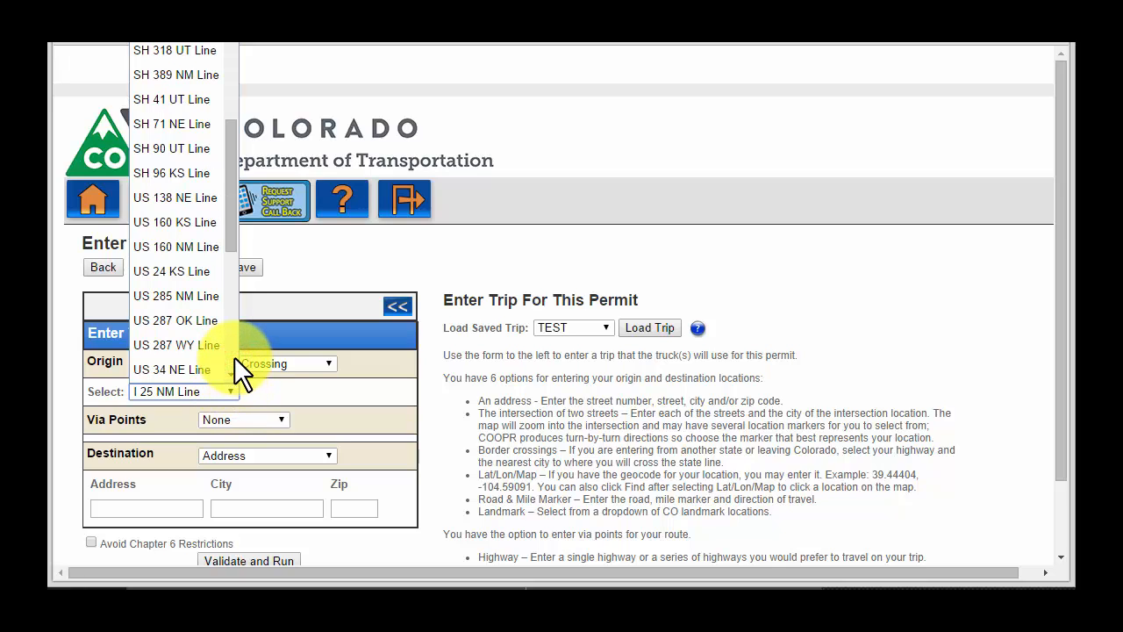
left_click(234, 356)
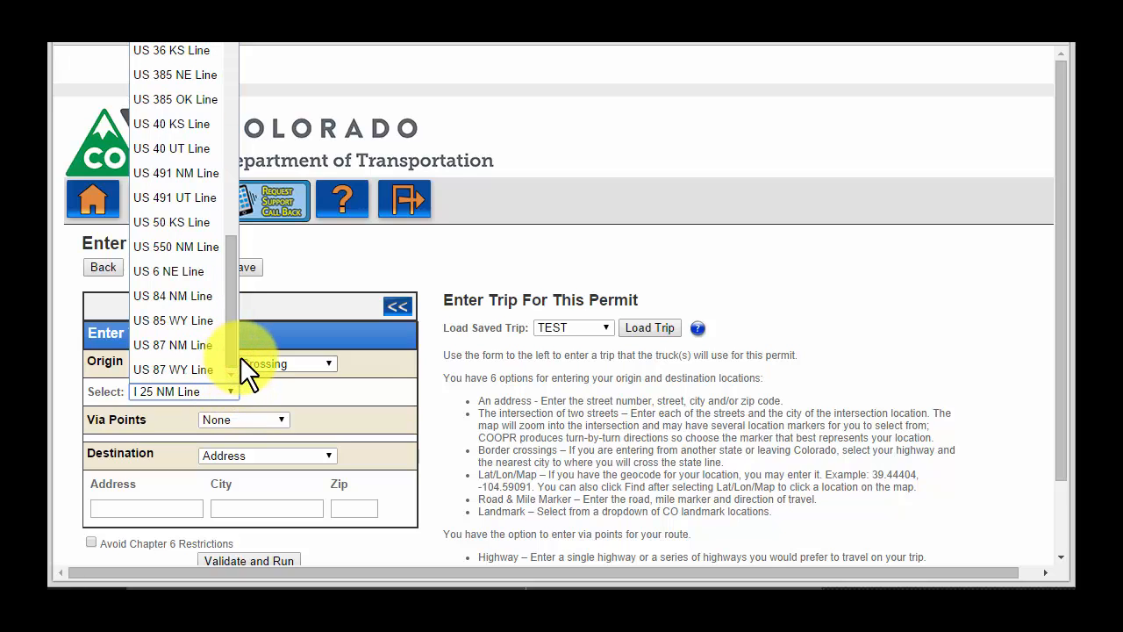
left_click(200, 230)
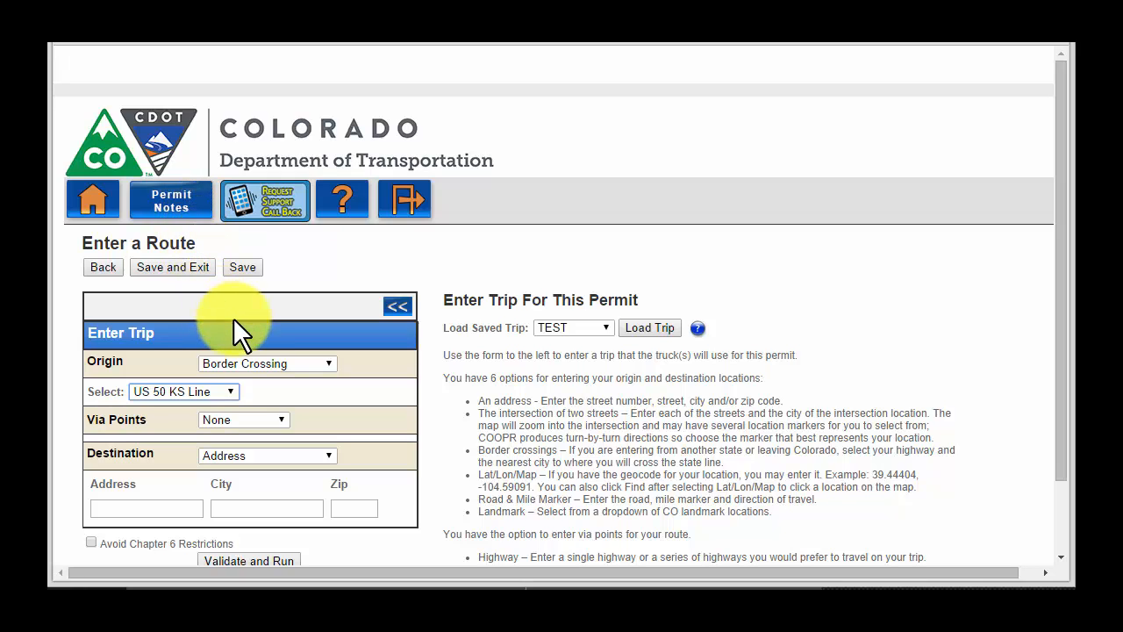
left_click(330, 457)
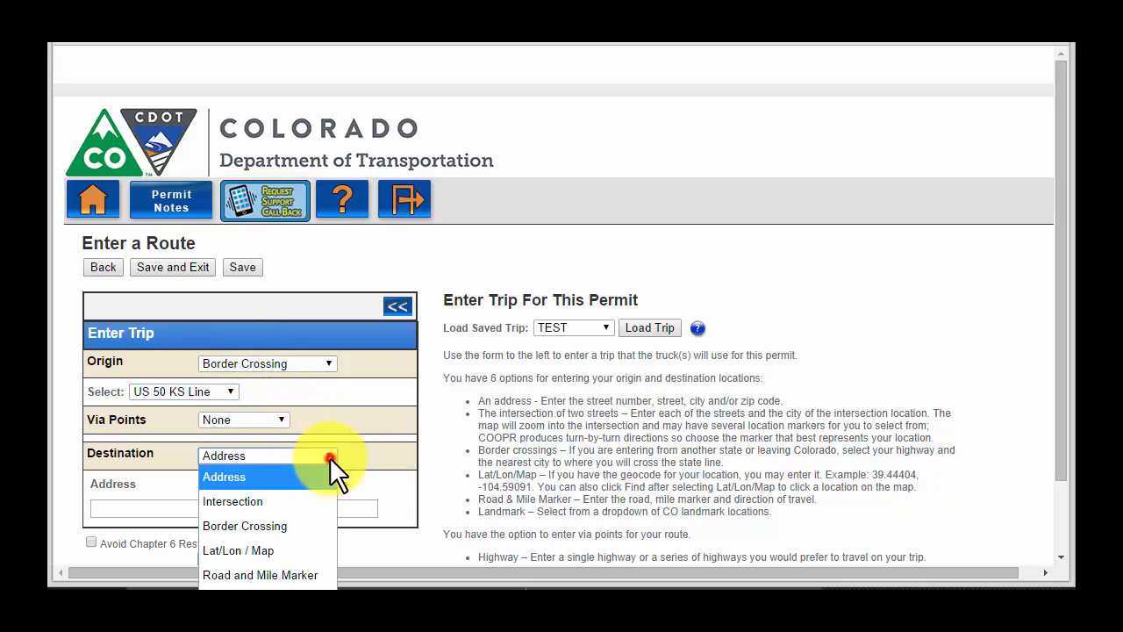
left_click(306, 550)
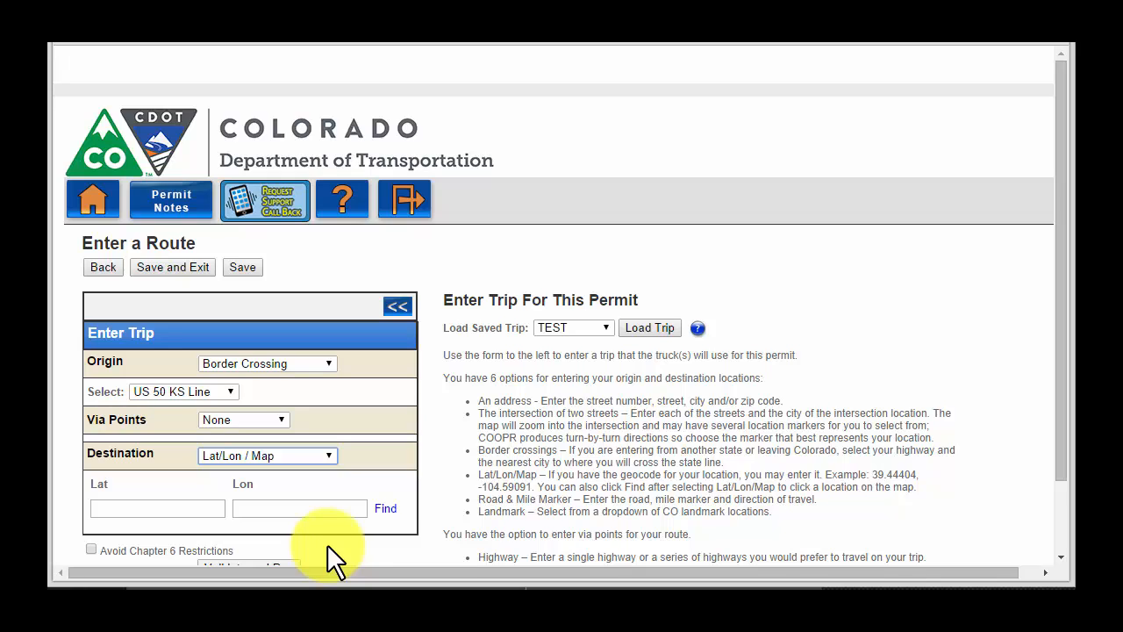
Pick the destination on the map at SAN MATEO ST near Pueblo (Lat 38.2456, Lon -104.5838)
left_click(385, 508)
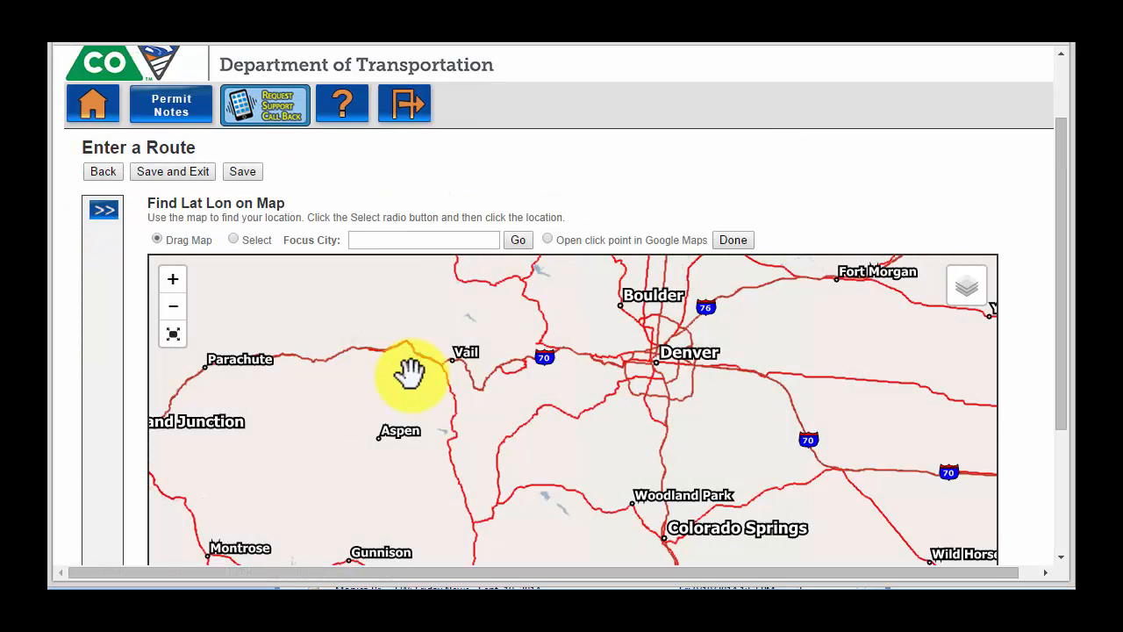
left_click_drag(1062, 389, 1040, 494)
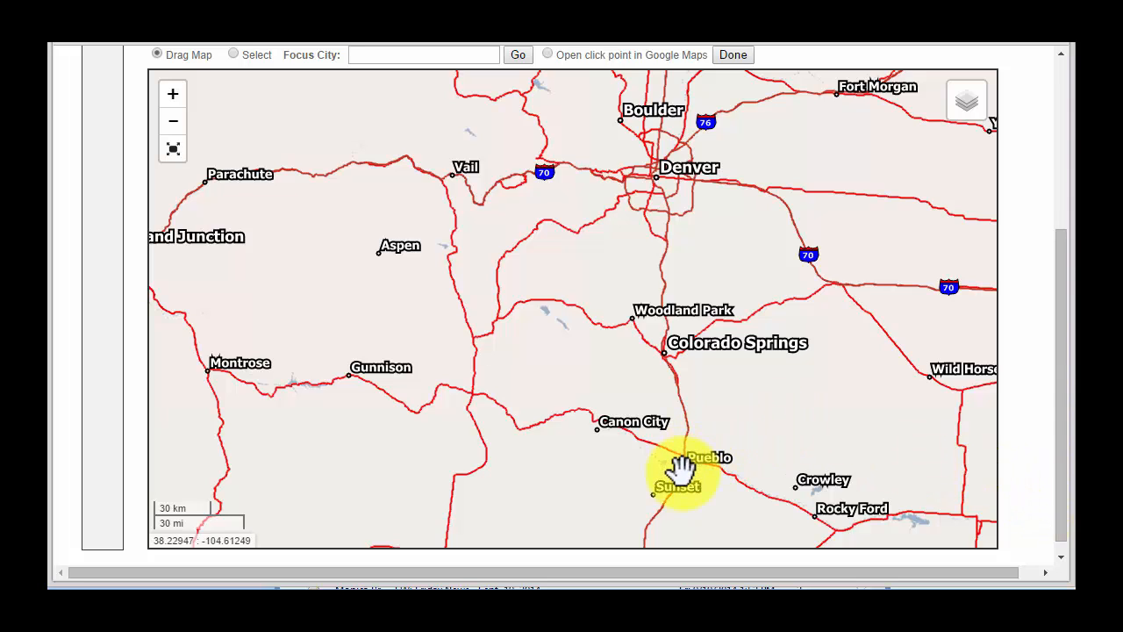
scroll(681, 471, "up", 1)
scroll(681, 471, "up", 1)
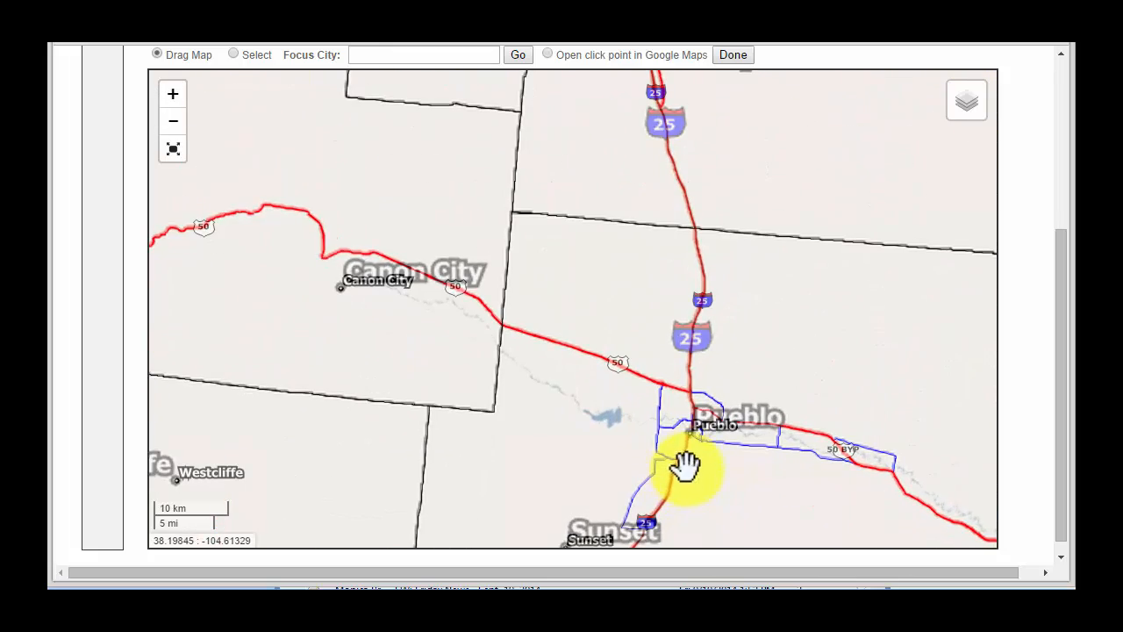
scroll(704, 447, "up", 1)
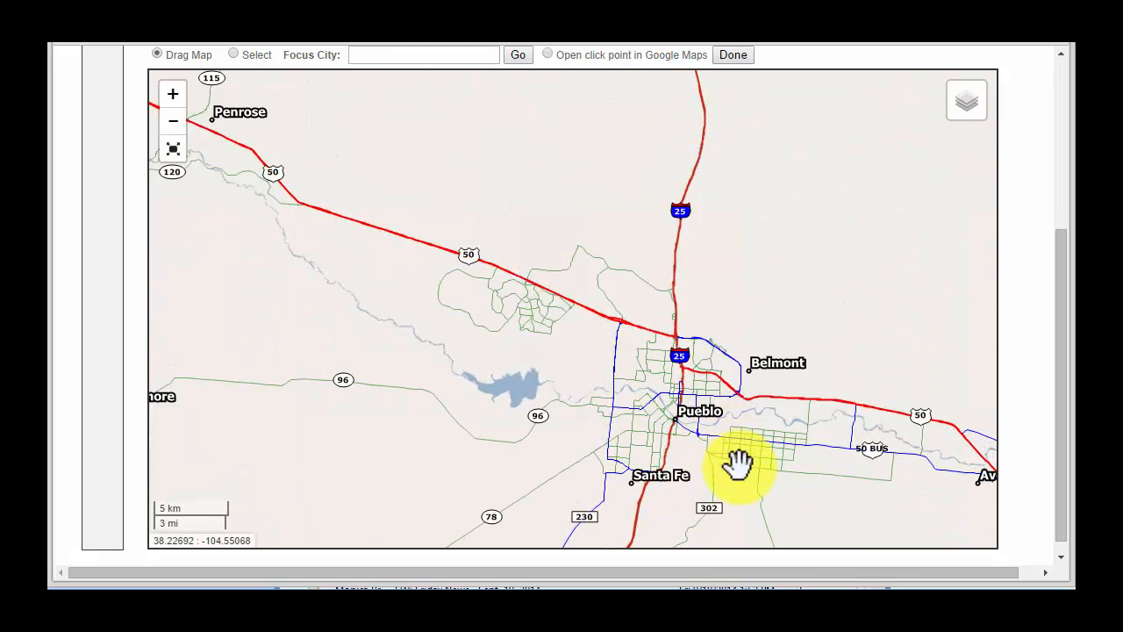
scroll(740, 464, "up", 1)
scroll(713, 455, "up", 1)
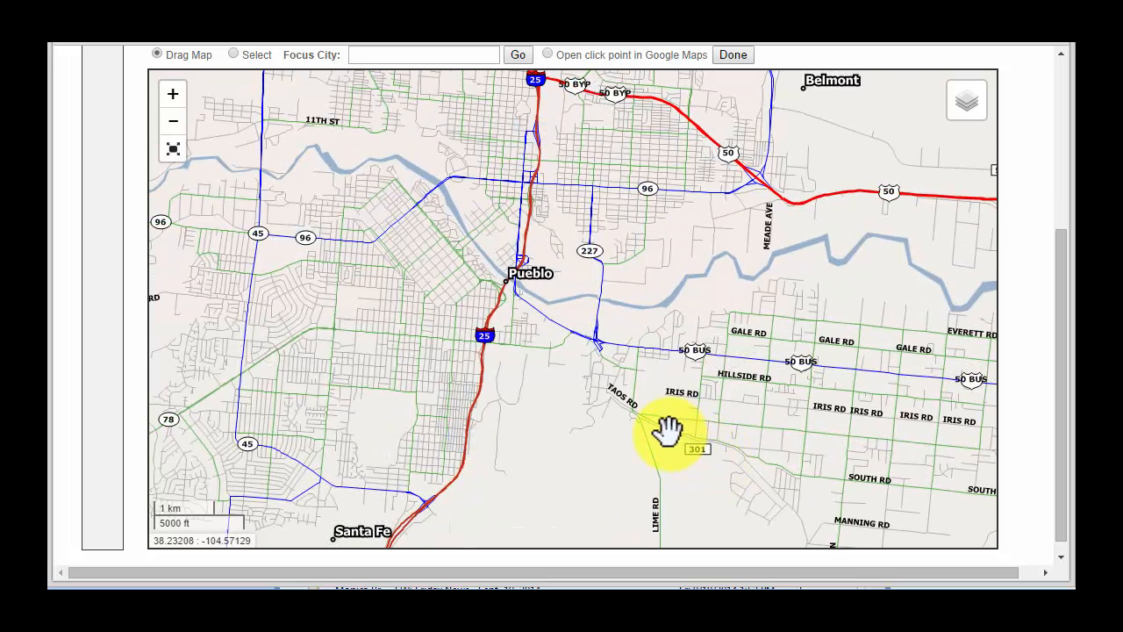
left_click_drag(611, 347, 615, 372)
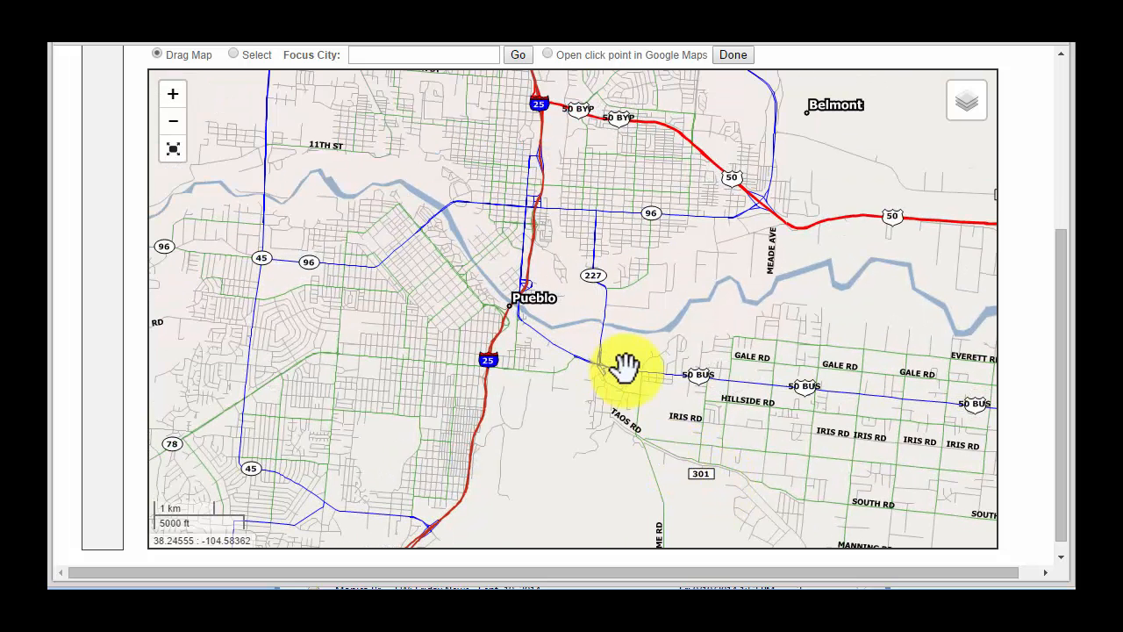
scroll(627, 369, "up", 1)
scroll(631, 369, "up", 2)
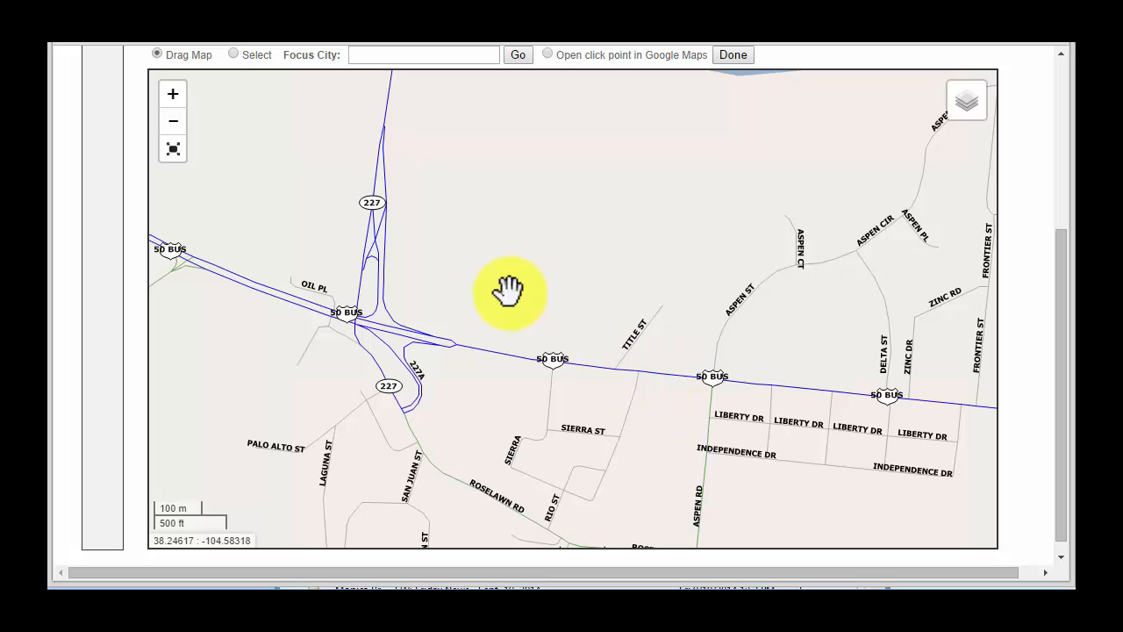
left_click(235, 55)
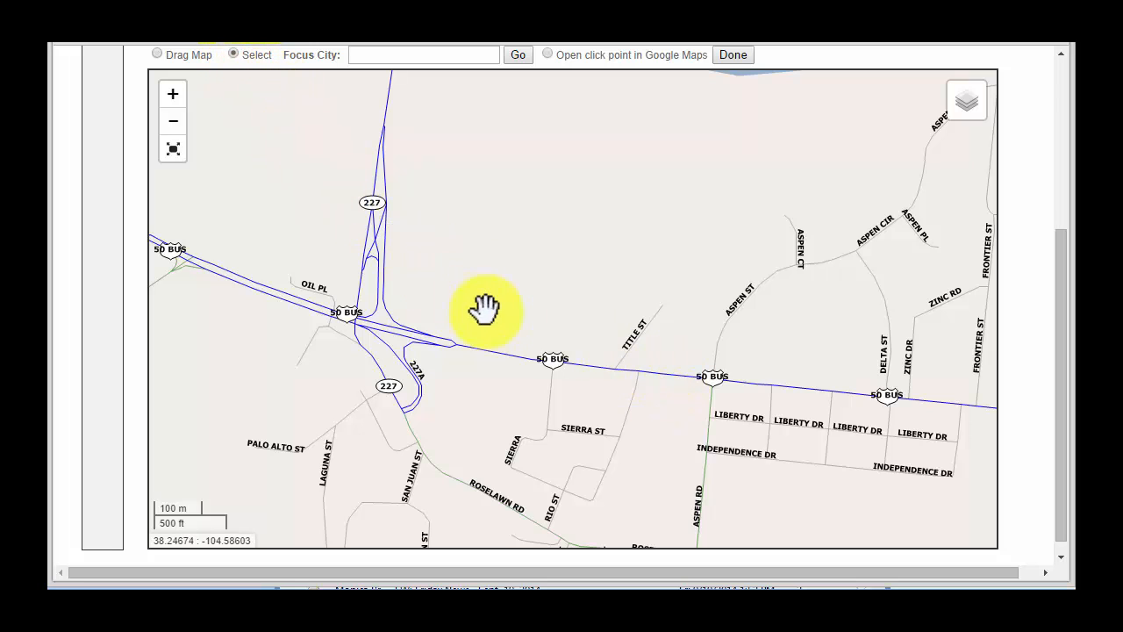
left_click(550, 359)
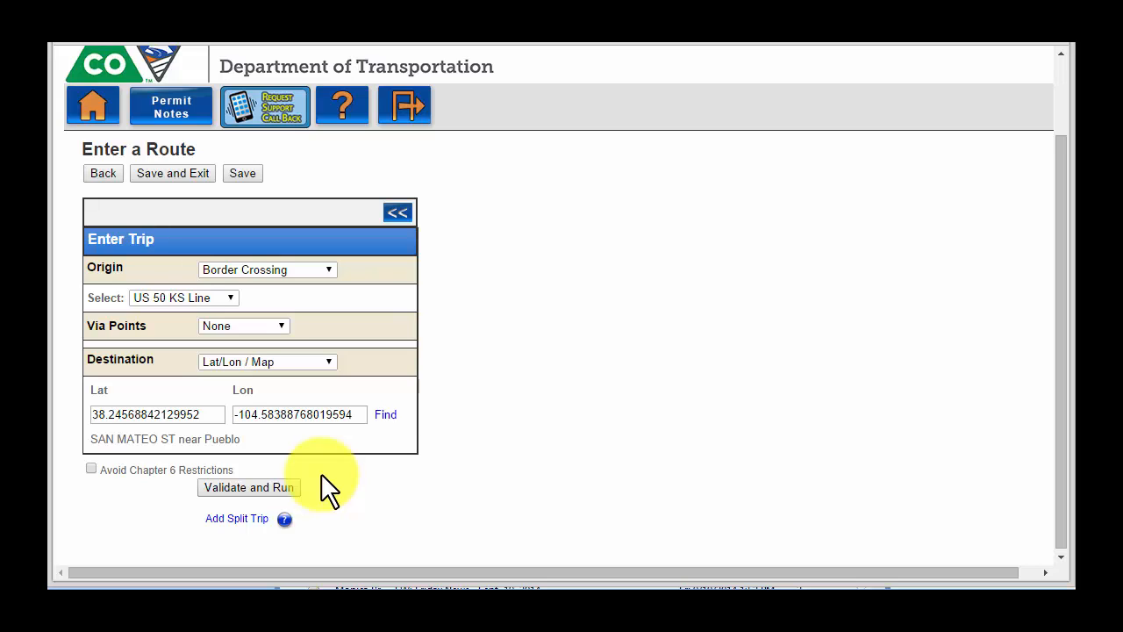
Validate and run the route, then review the 148.3-mile, 05:35 US-50 route and directions
left_click(285, 488)
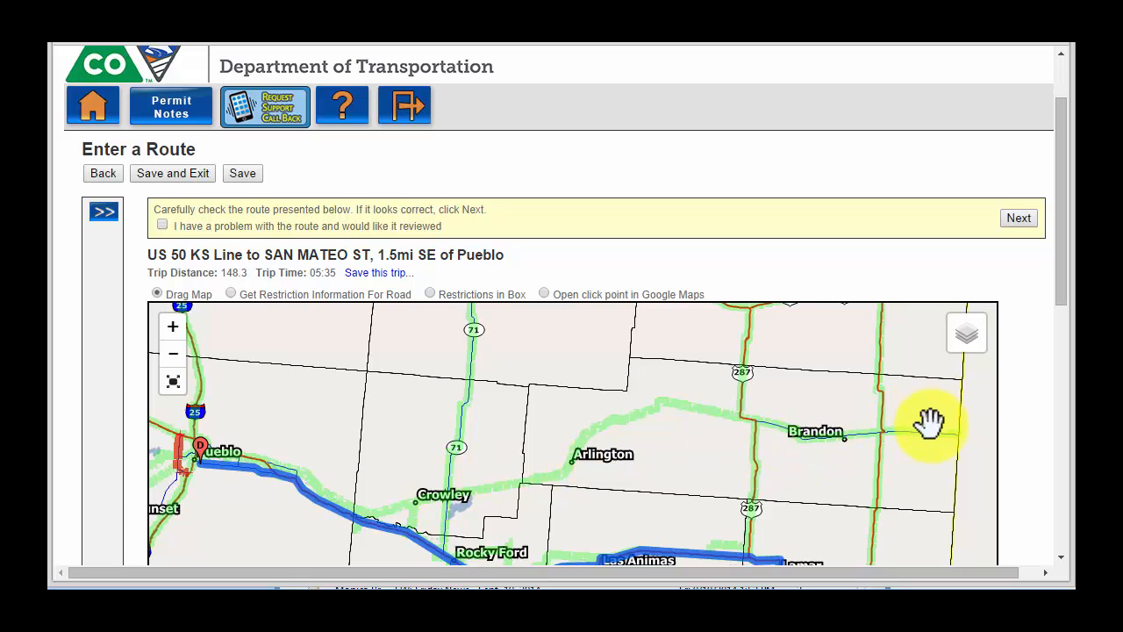
left_click_drag(1061, 275, 1070, 385)
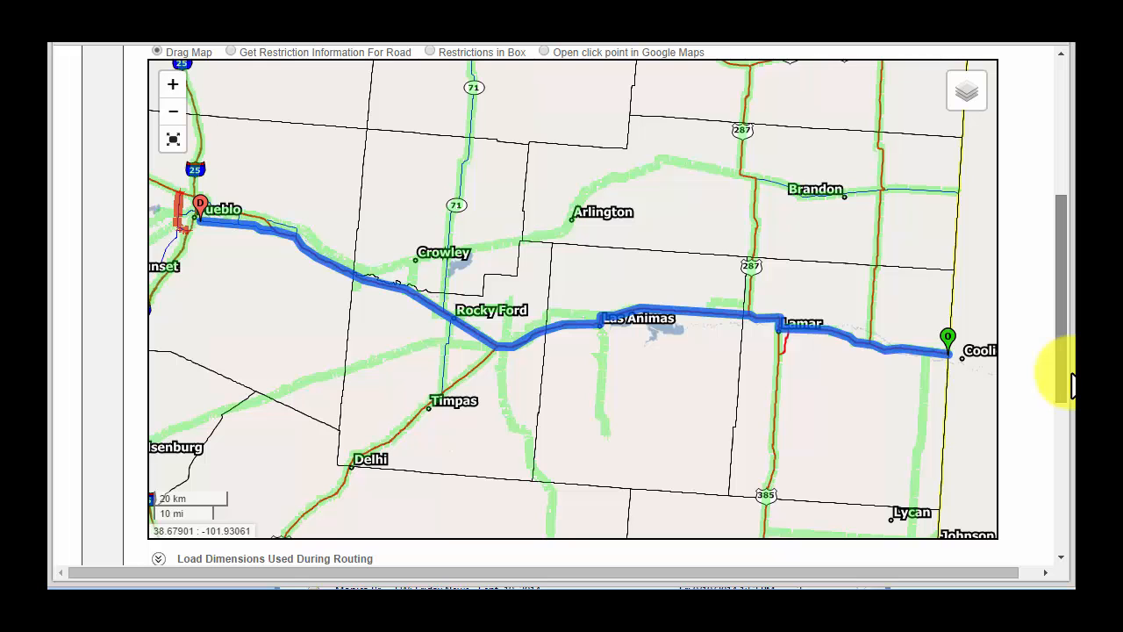
left_click_drag(1070, 384, 1071, 473)
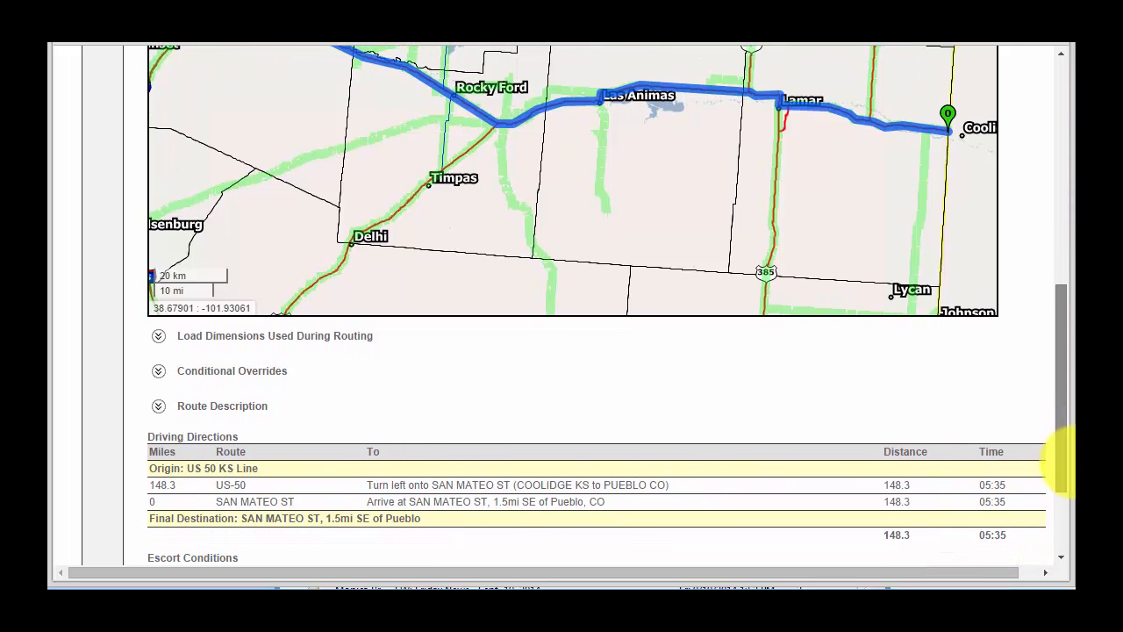
left_click_drag(1072, 474, 1065, 295)
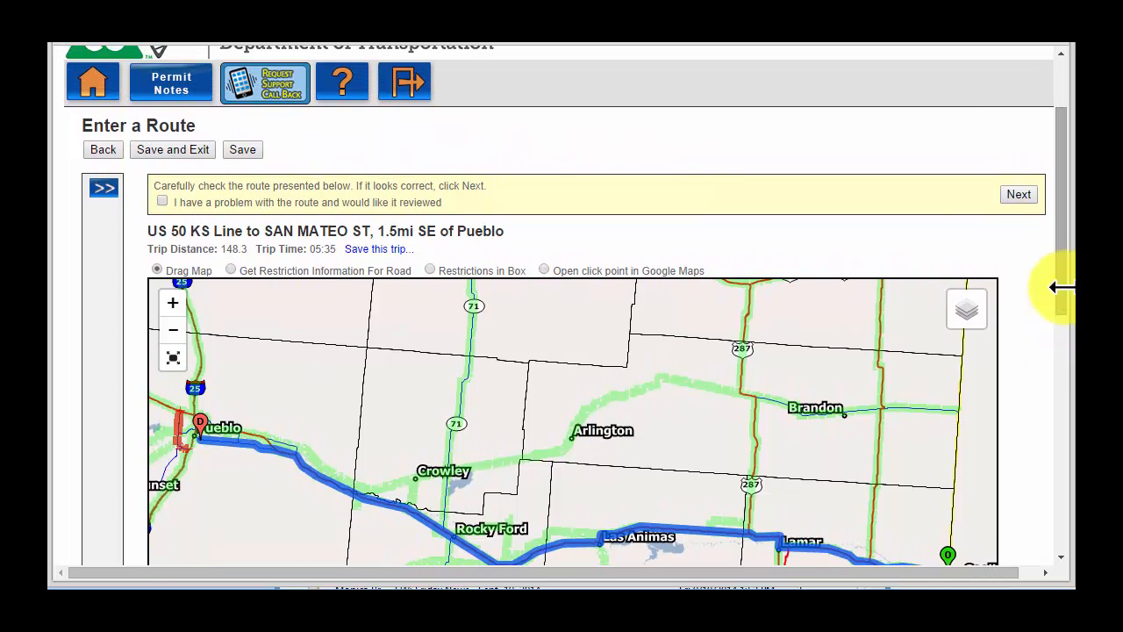
Accept the route with 'I have a problem with the route' left unchecked and continue
left_click(162, 201)
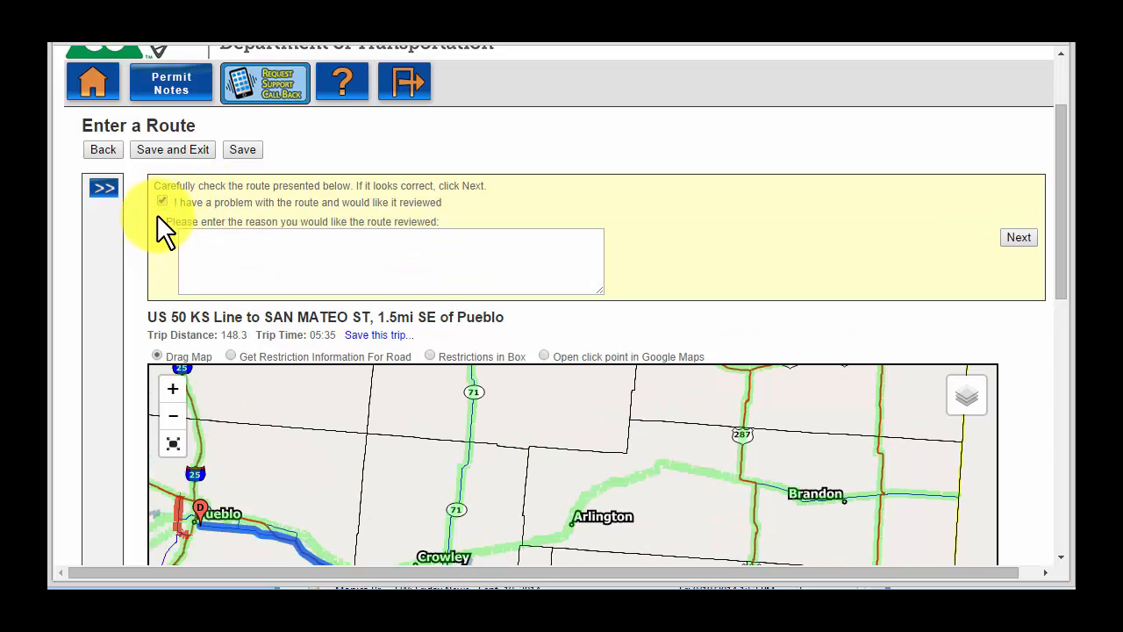
left_click(160, 199)
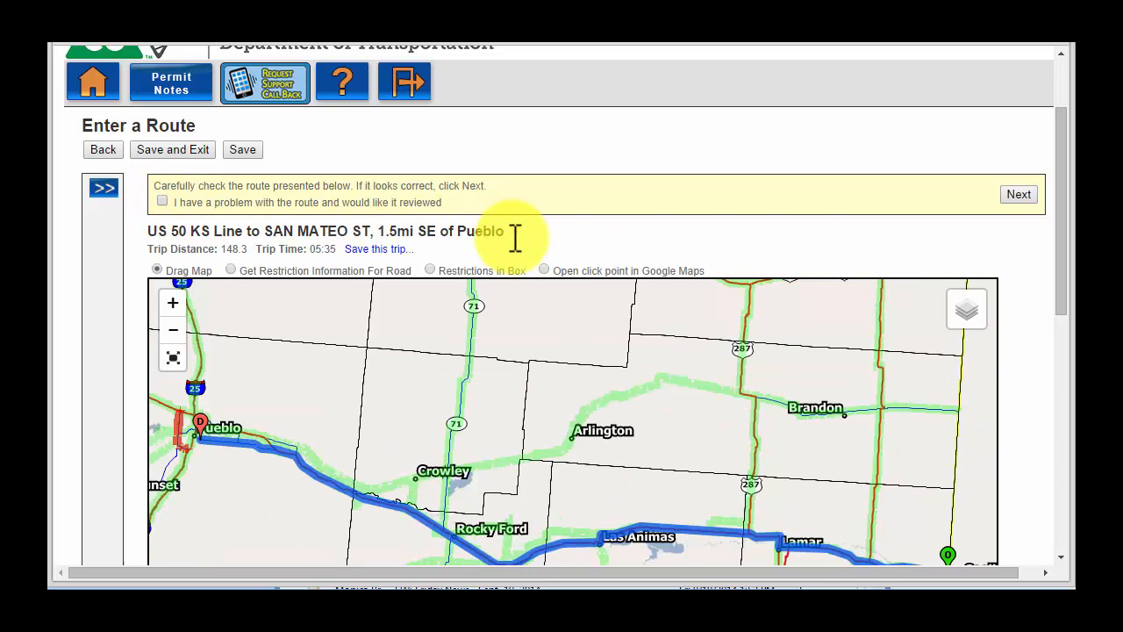
left_click(1023, 196)
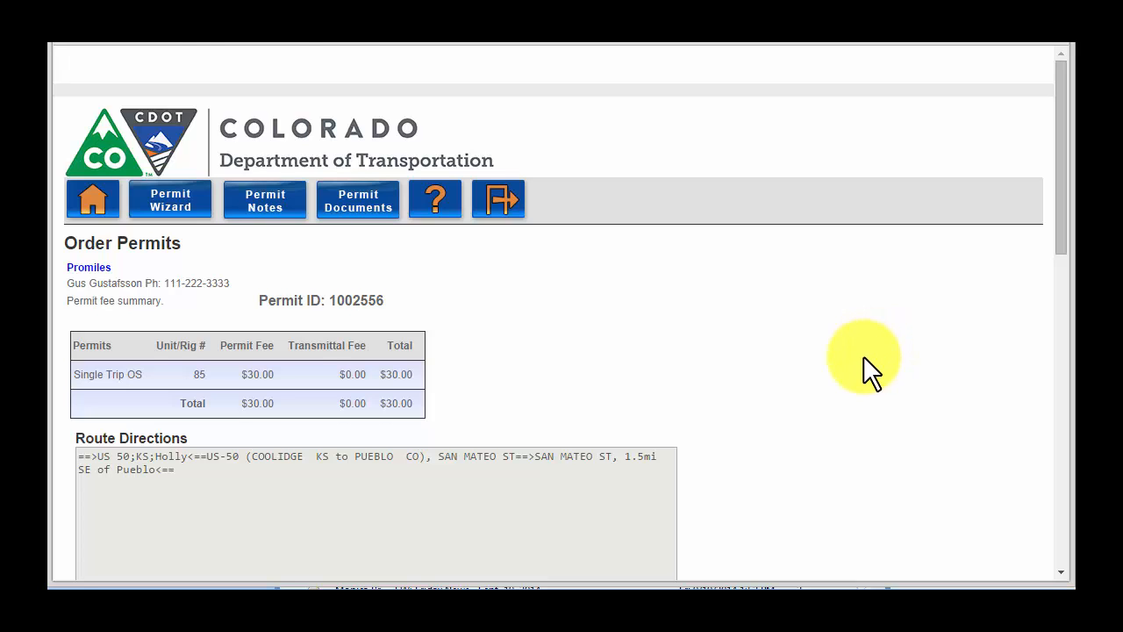
Review the order details to the bottom and submit the order to reach the $30.00 payment page
scroll(860, 358, "down", 1)
scroll(859, 359, "down", 2)
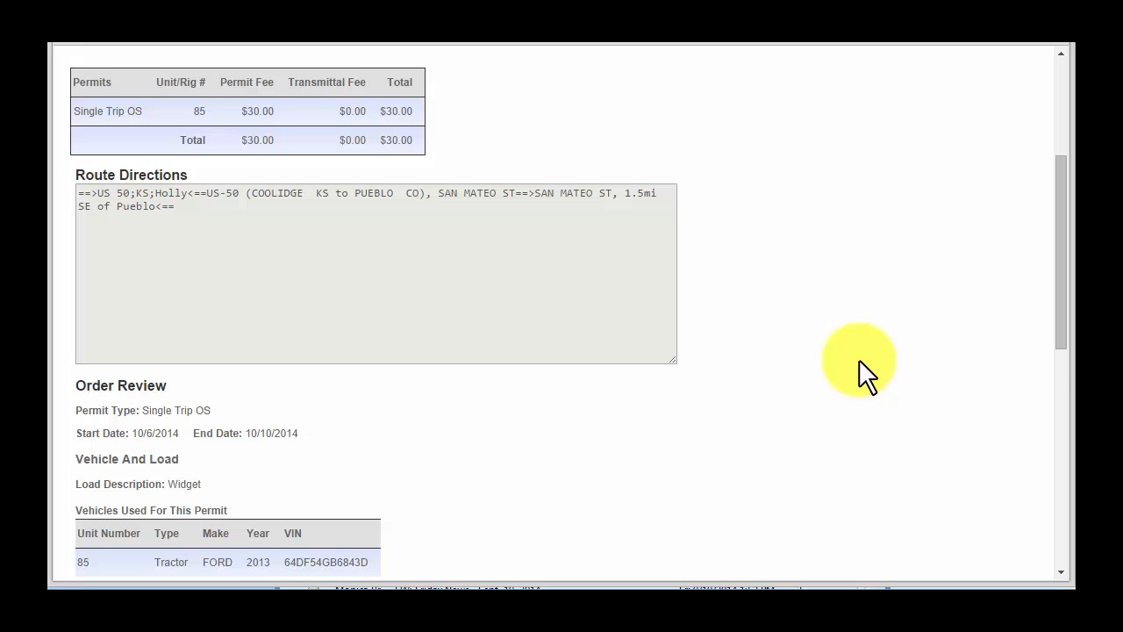
scroll(859, 359, "down", 1)
scroll(859, 358, "down", 1)
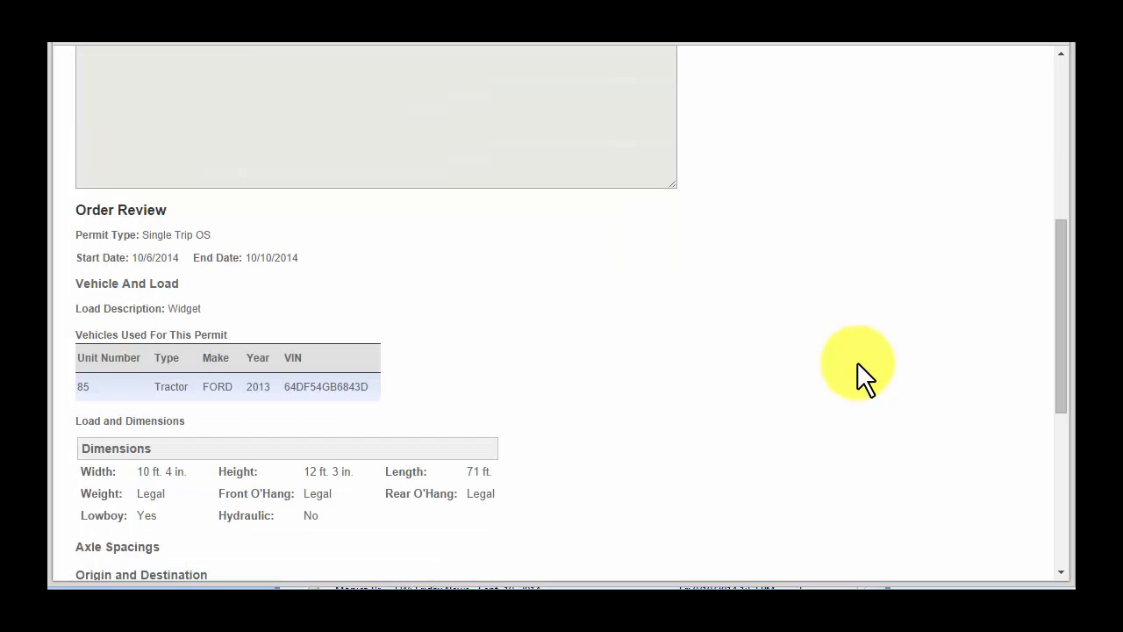
scroll(857, 361, "down", 1)
scroll(857, 361, "down", 1)
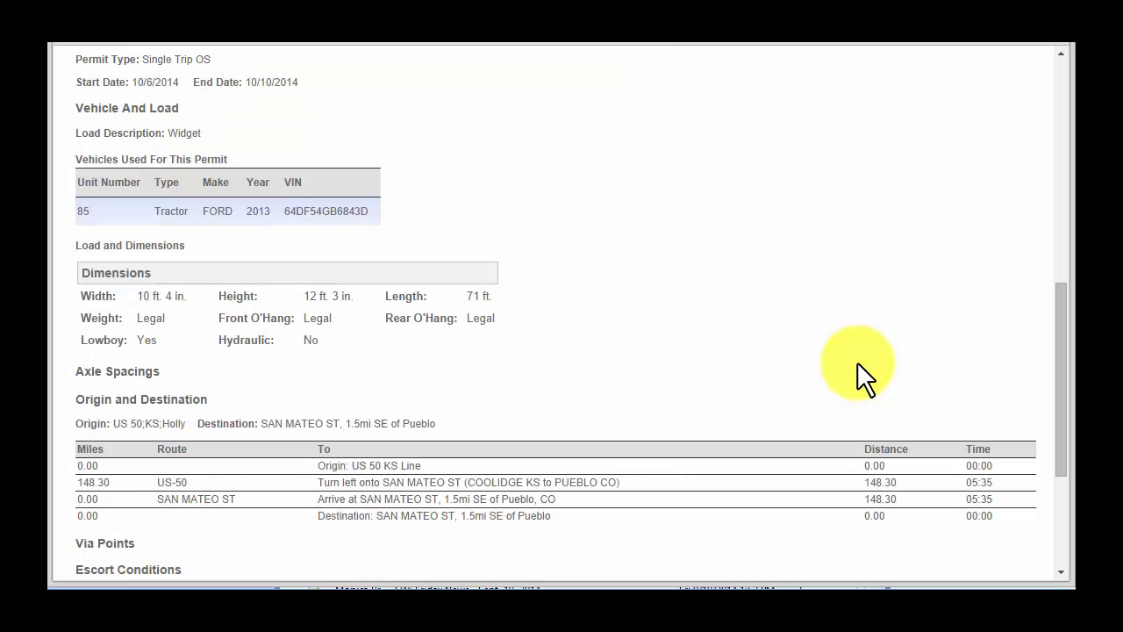
scroll(857, 362, "down", 1)
scroll(856, 364, "down", 1)
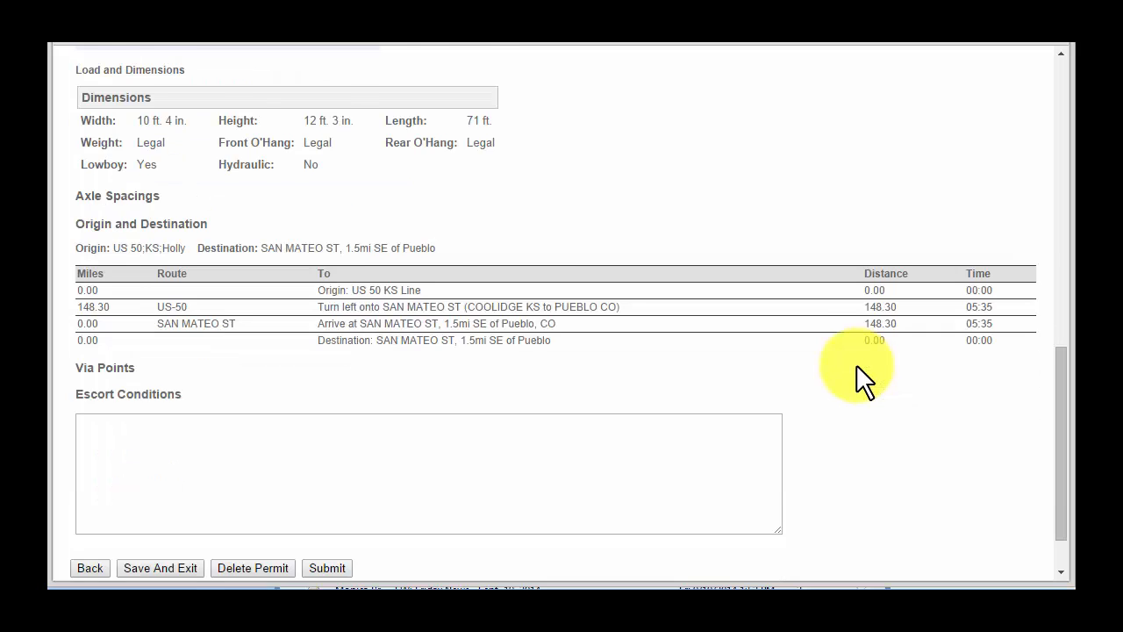
scroll(856, 364, "down", 1)
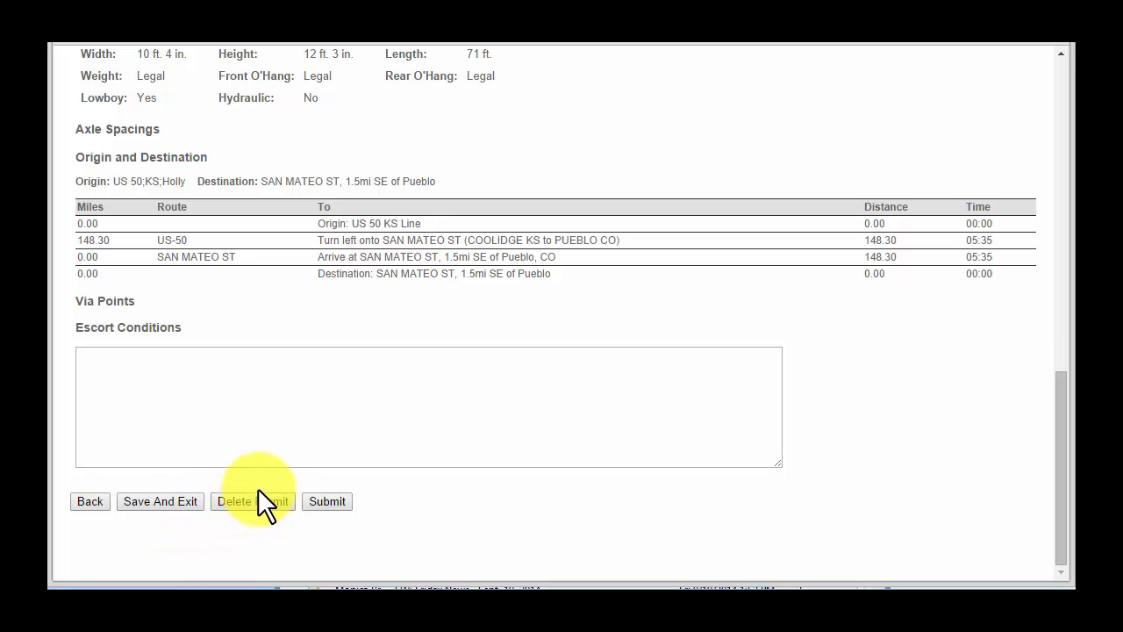
left_click(330, 501)
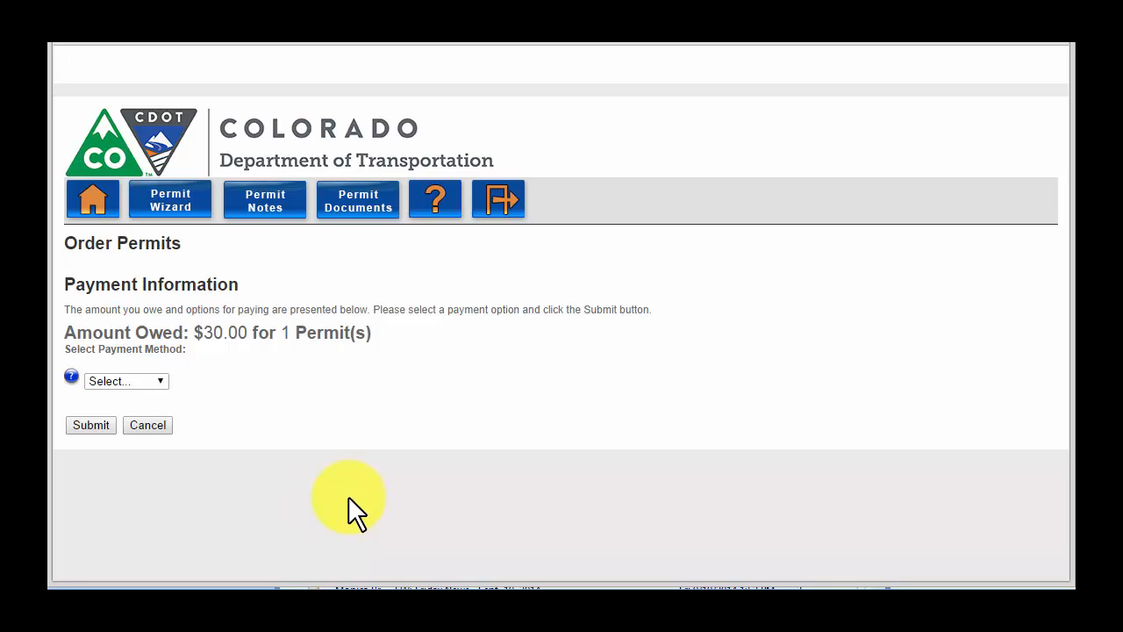
Select Escrow as the payment method instead of Discover and submit the $30.00 payment
left_click(164, 381)
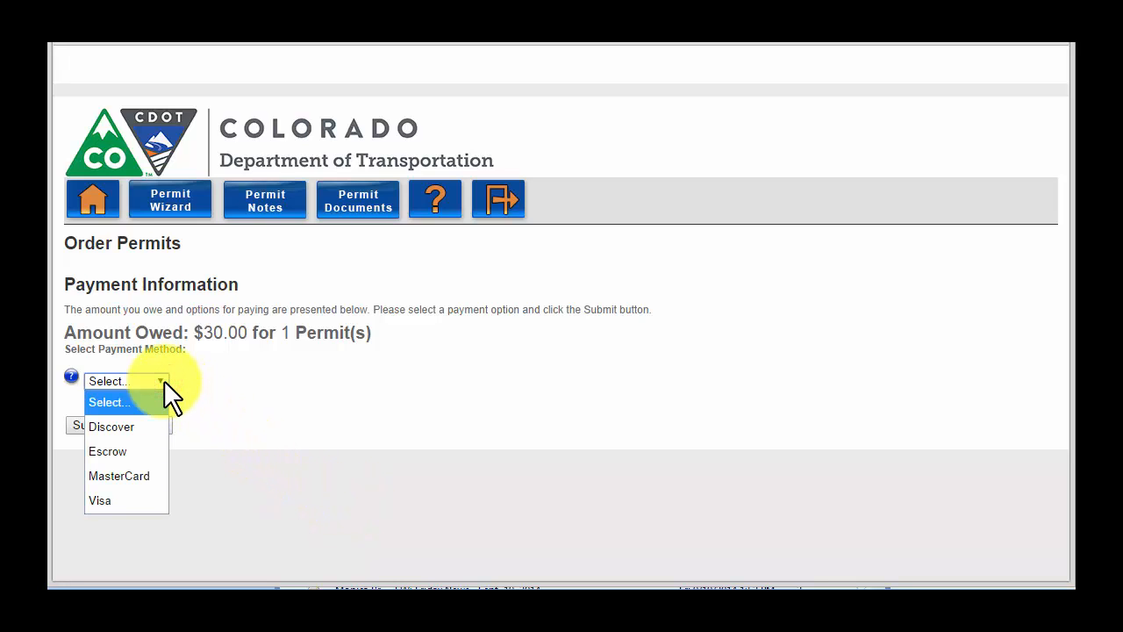
left_click(144, 427)
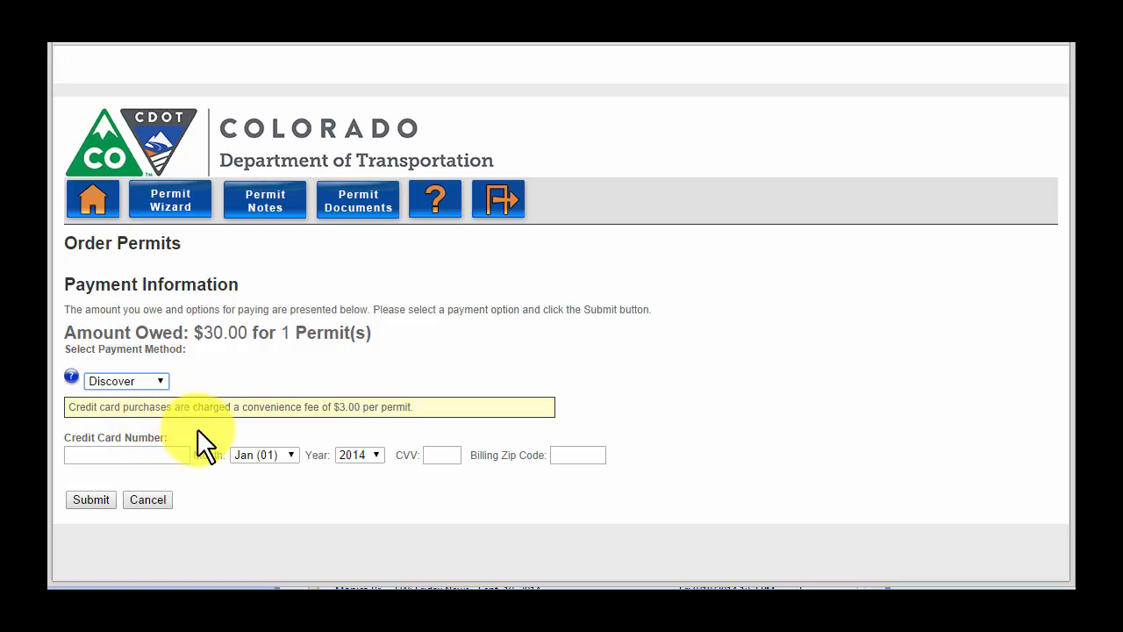
left_click(159, 383)
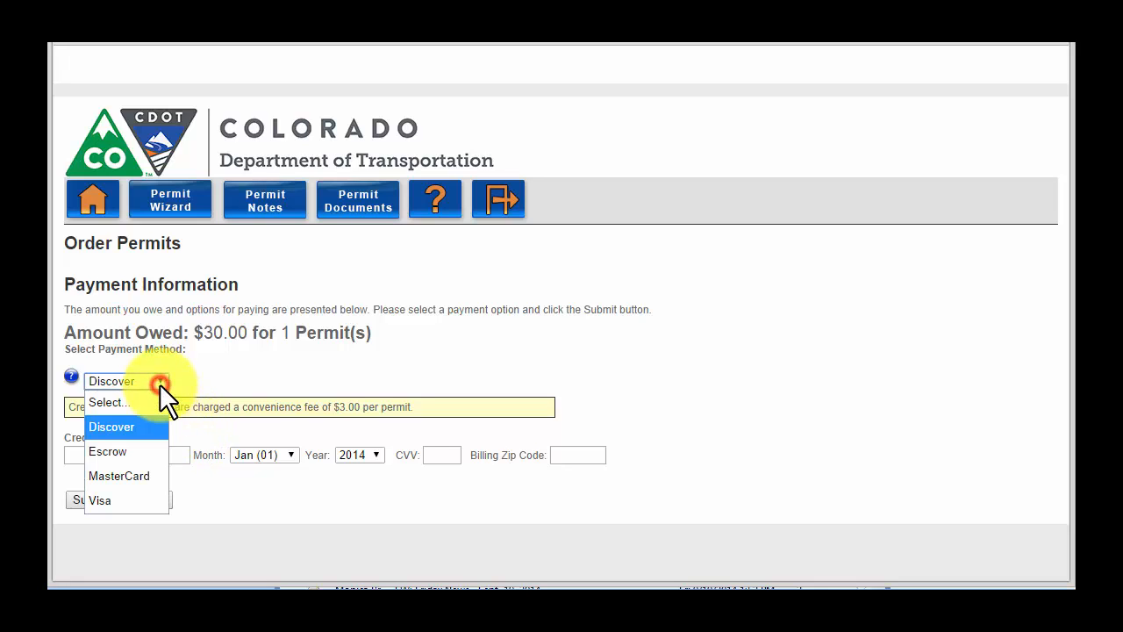
left_click(139, 450)
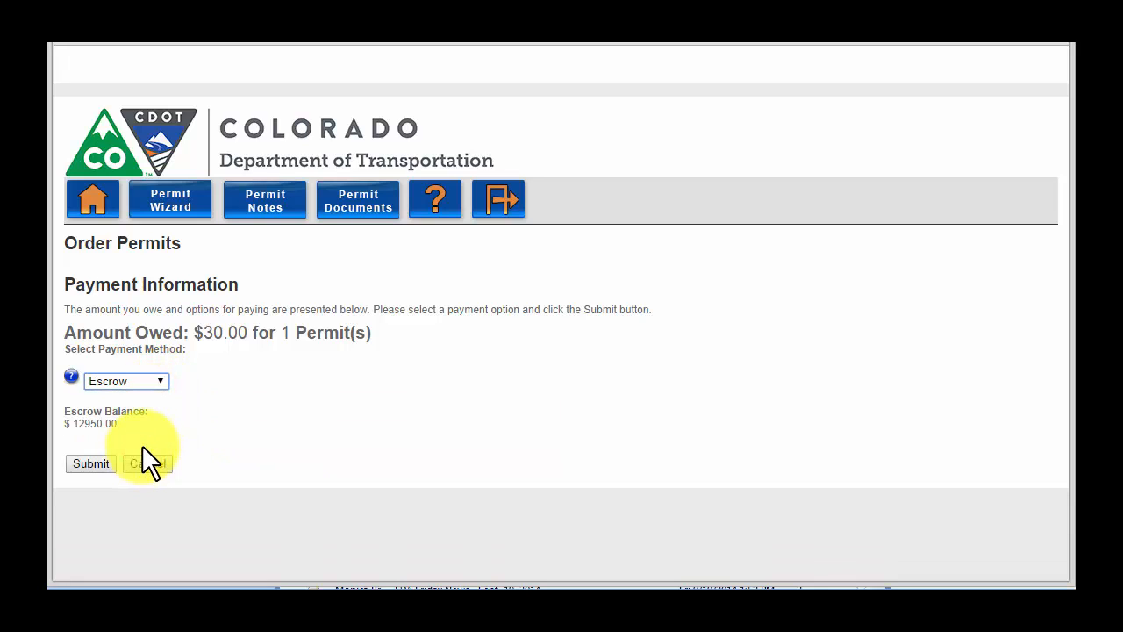
left_click(96, 463)
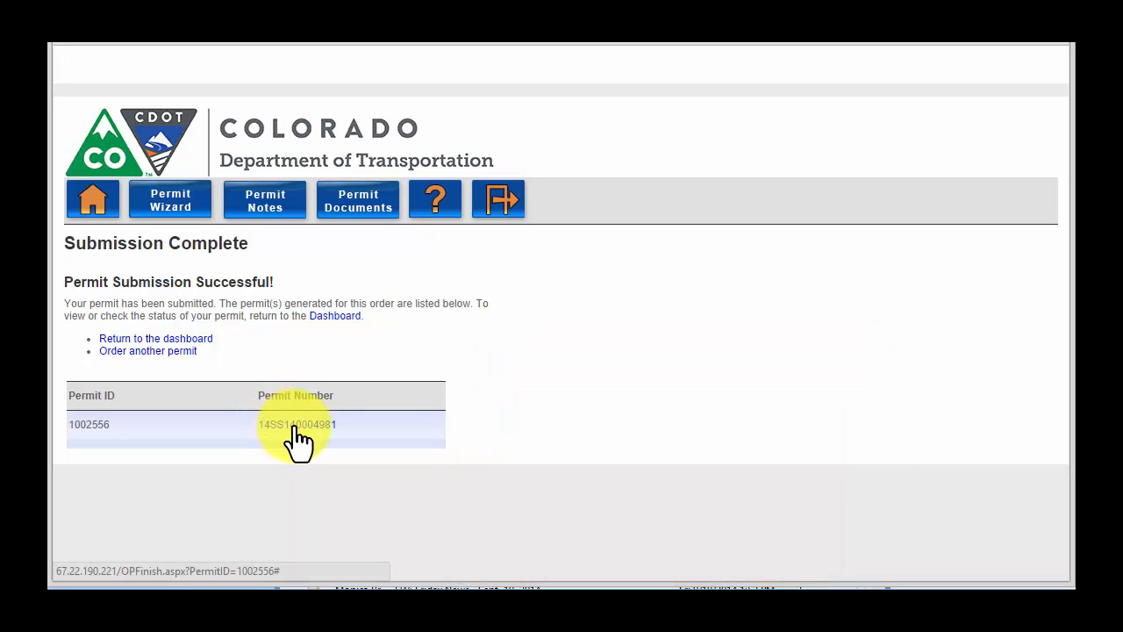
left_click(293, 425)
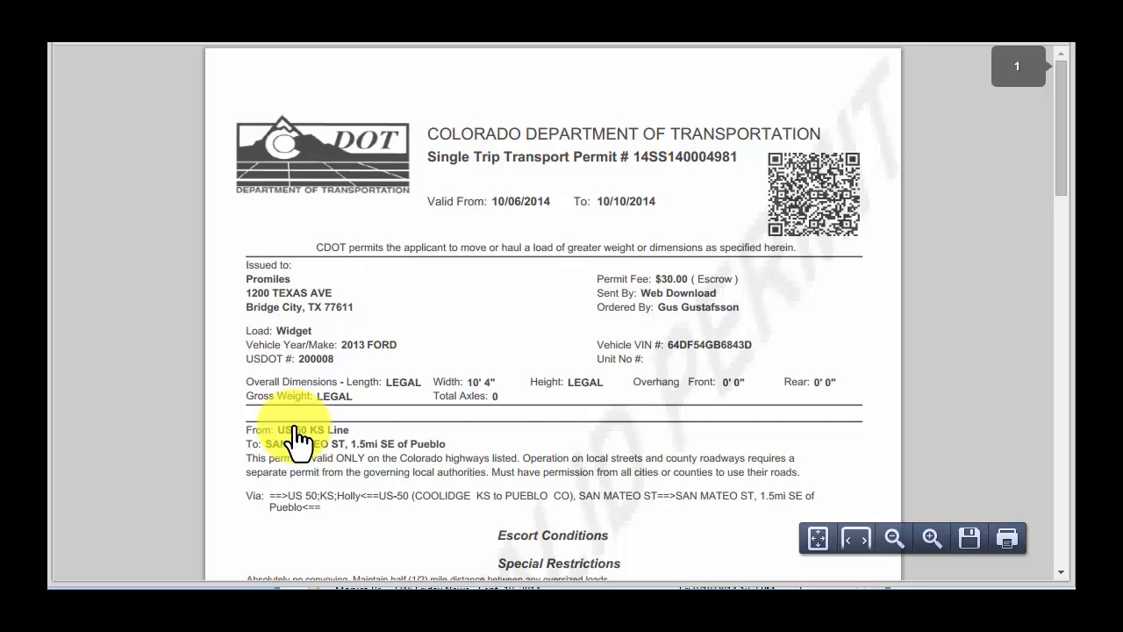
scroll(294, 427, "down", 1)
scroll(295, 429, "down", 1)
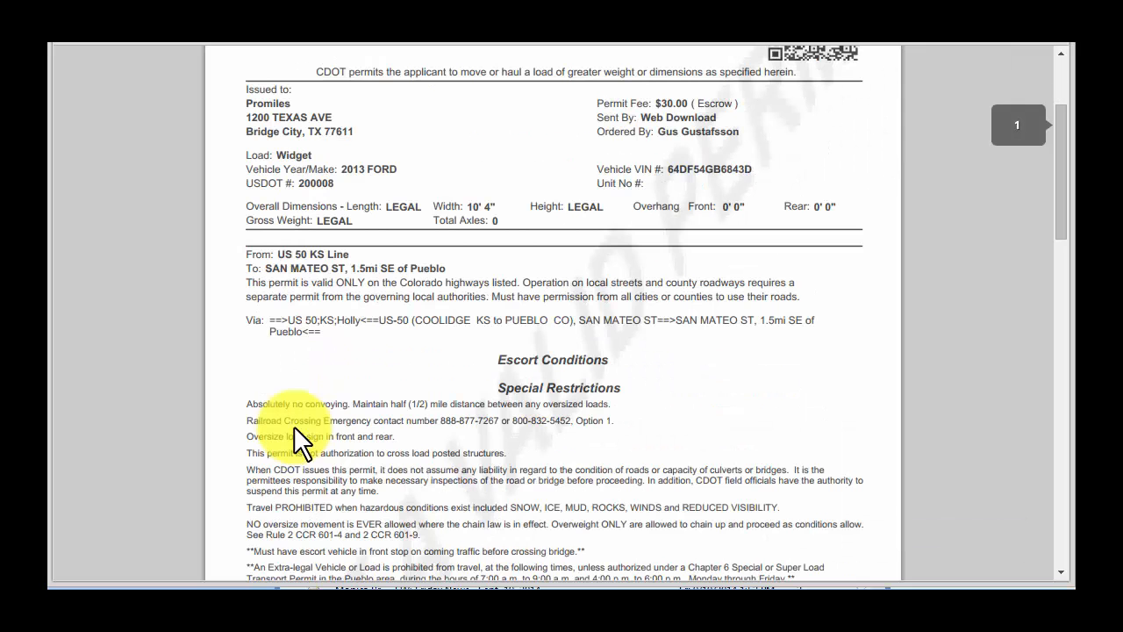
scroll(295, 439, "down", 8)
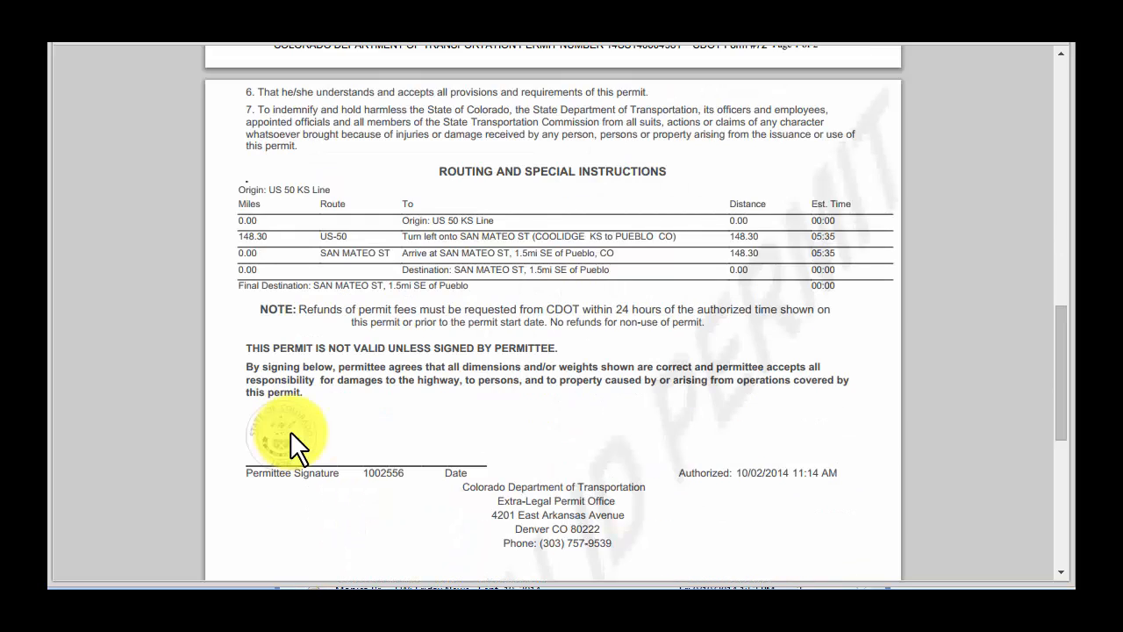